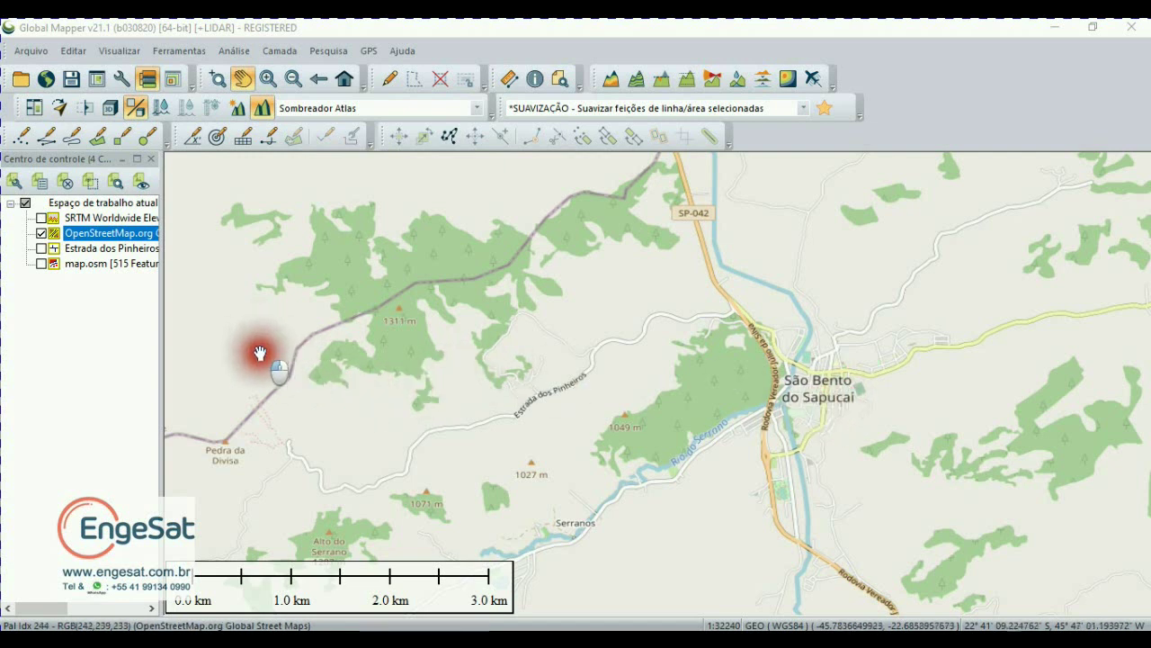
Download the SRTM Worldwide Elevation Data (1-arc-second Resolution, SRTM Plus V3) from the online sources for the current screen bounds
click(47, 79)
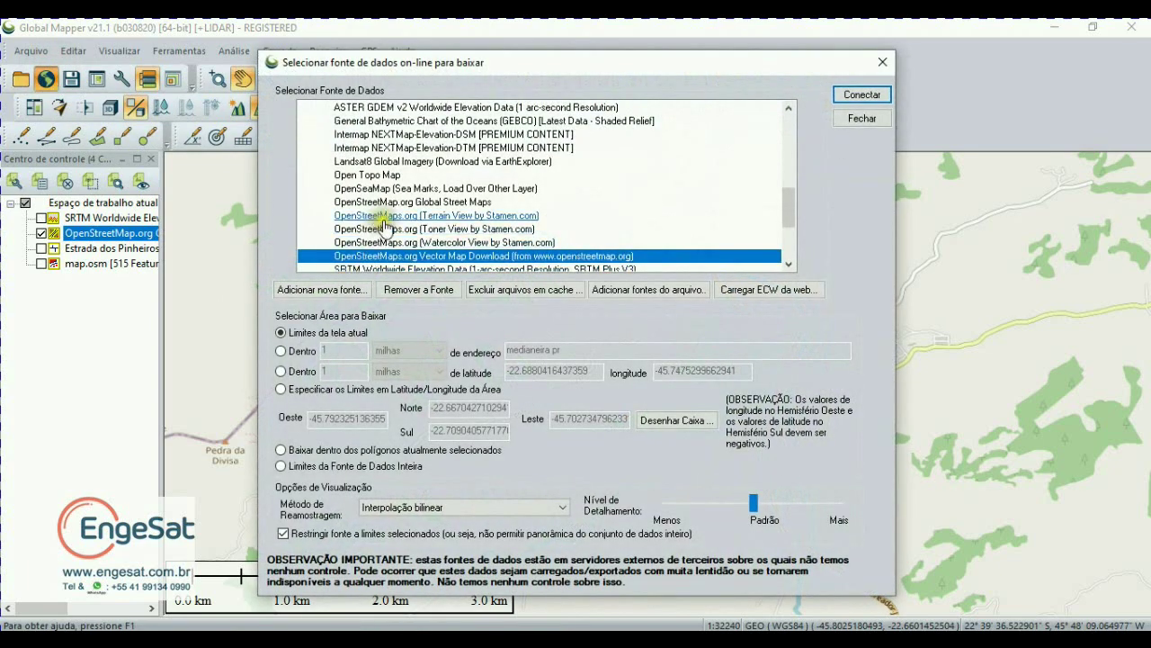
scroll(400, 251, down, 2)
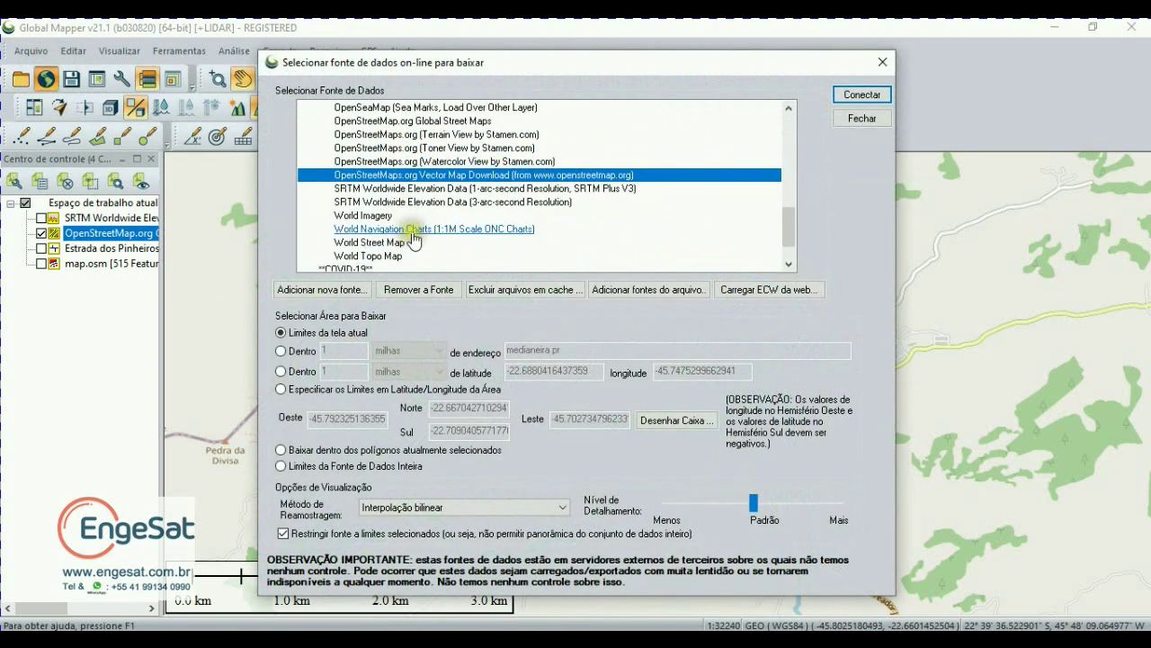
click(409, 189)
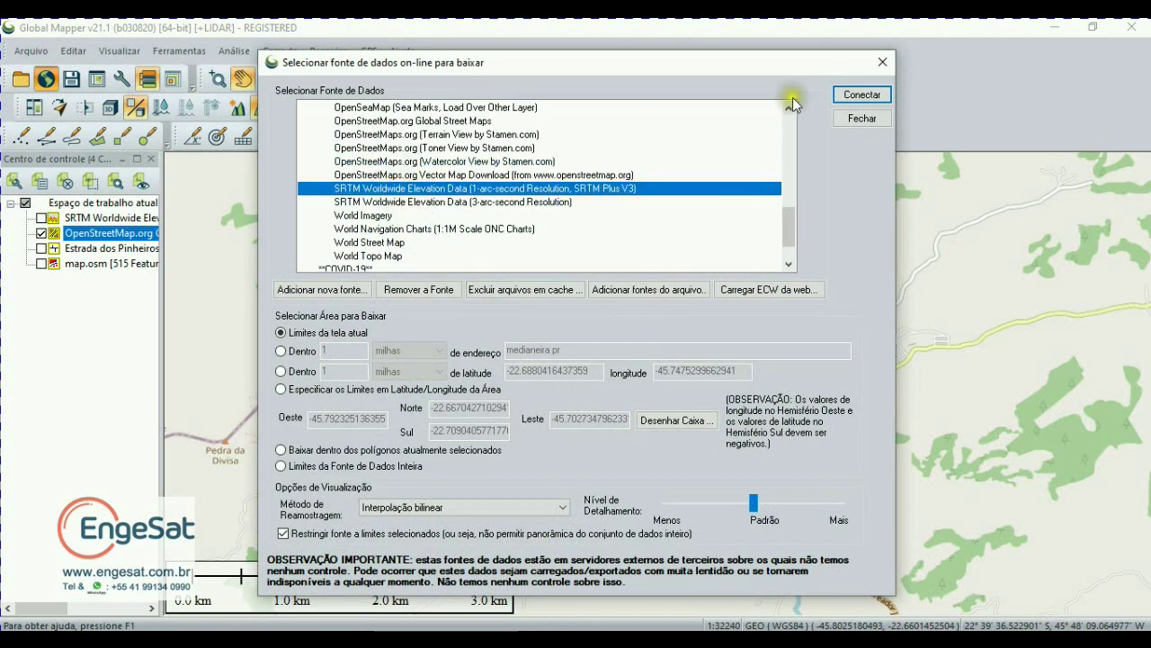
click(848, 98)
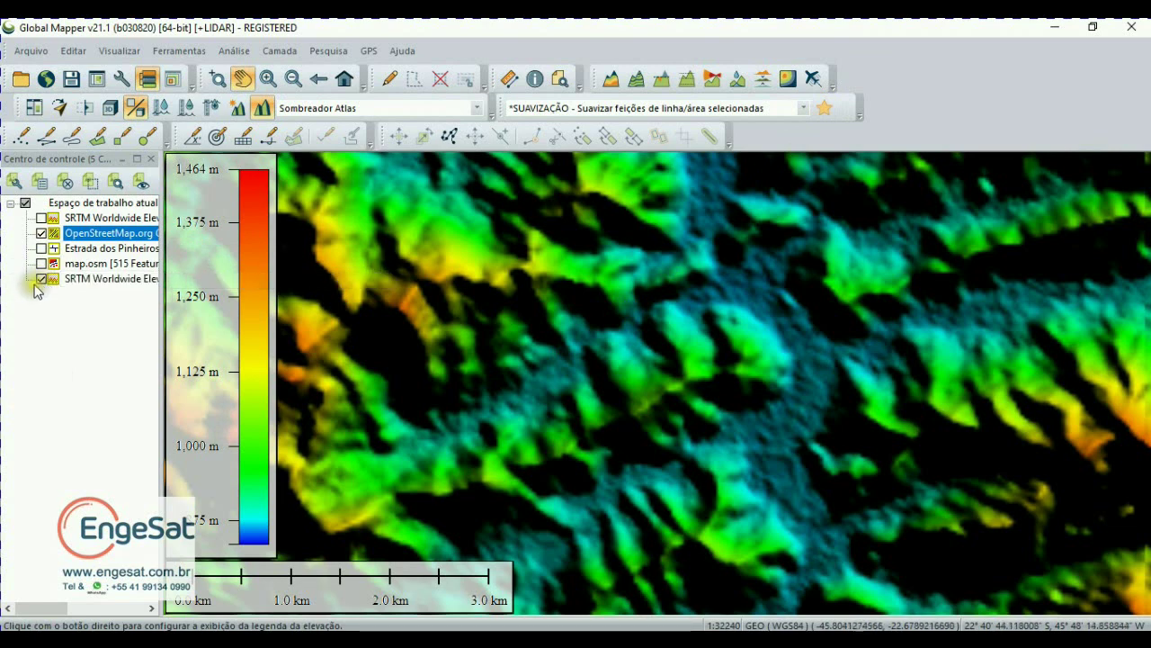
Compare the existing and the newly downloaded SRTM elevation layers with the OpenStreetMap layer by switching their visibility on and off
click(40, 278)
click(40, 219)
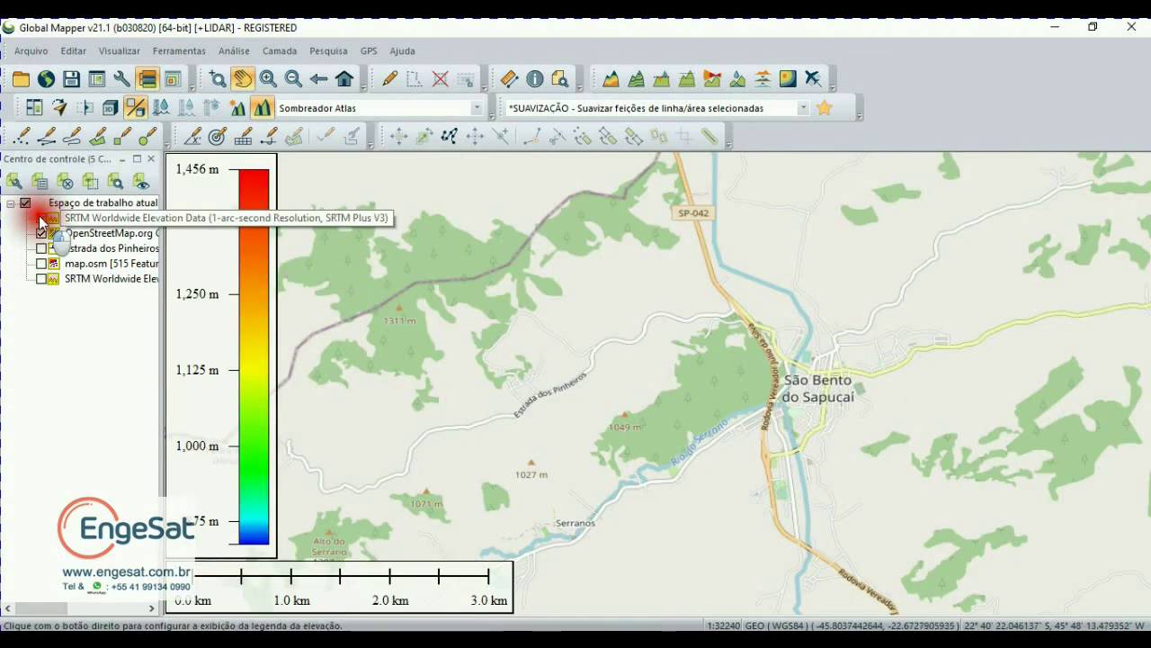
click(40, 233)
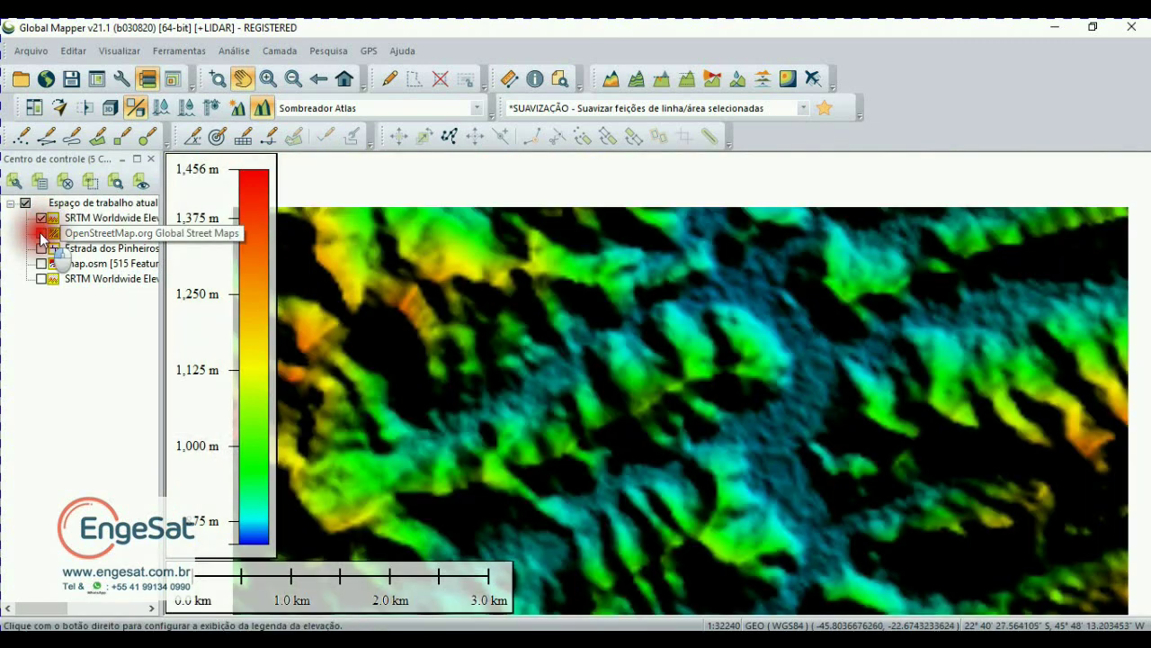
click(40, 219)
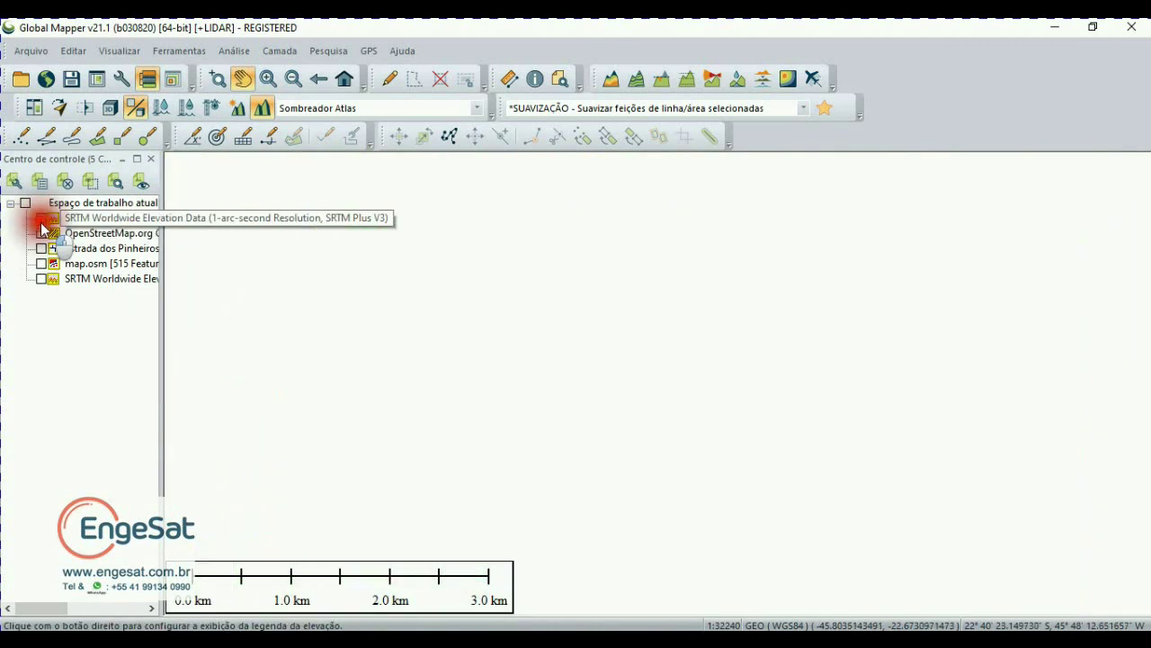
click(42, 279)
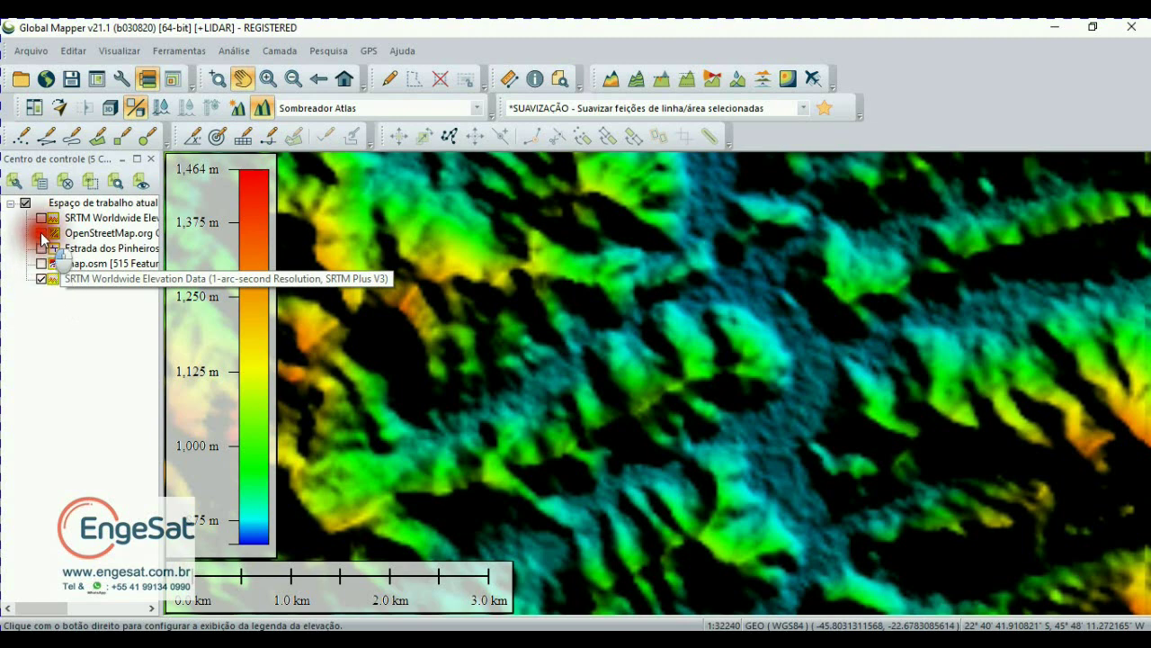
click(41, 233)
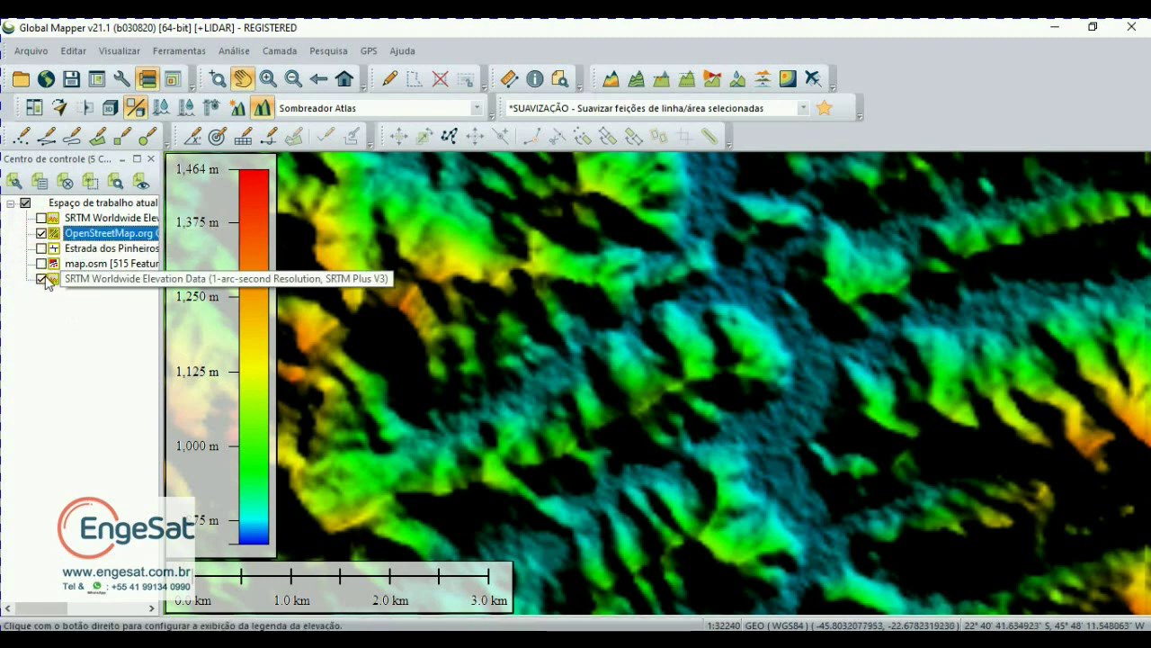
click(41, 279)
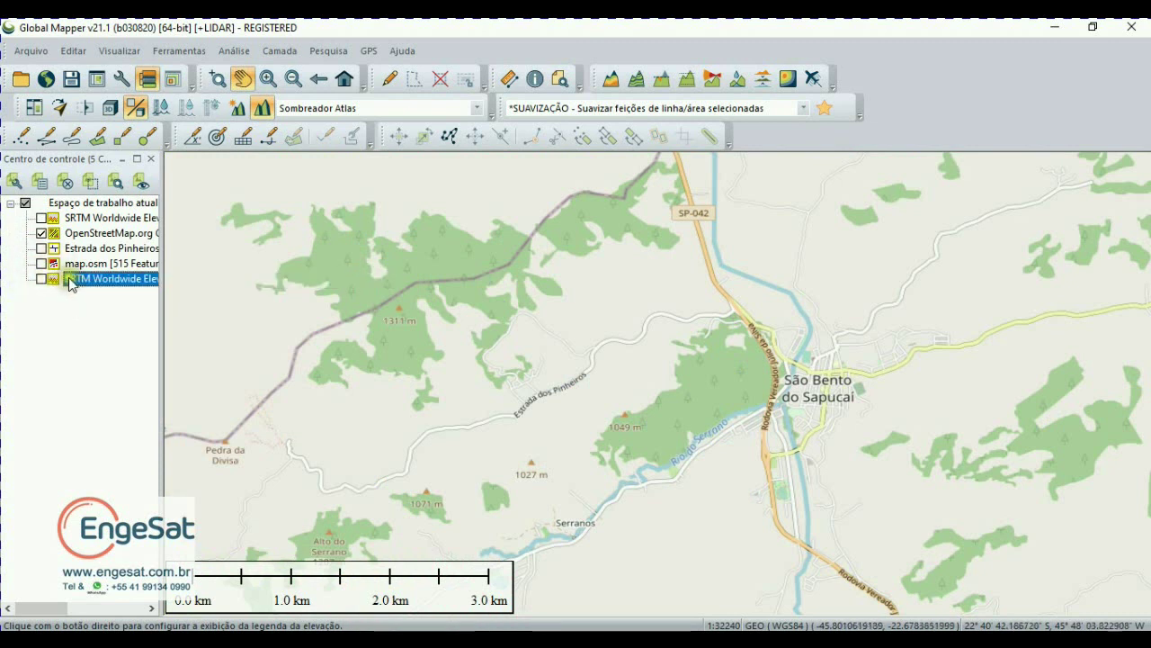
Move the newly downloaded SRTM layer directly below the first SRTM layer in the layer list and show it without the OpenStreetMap layer
drag(75, 284, 97, 233)
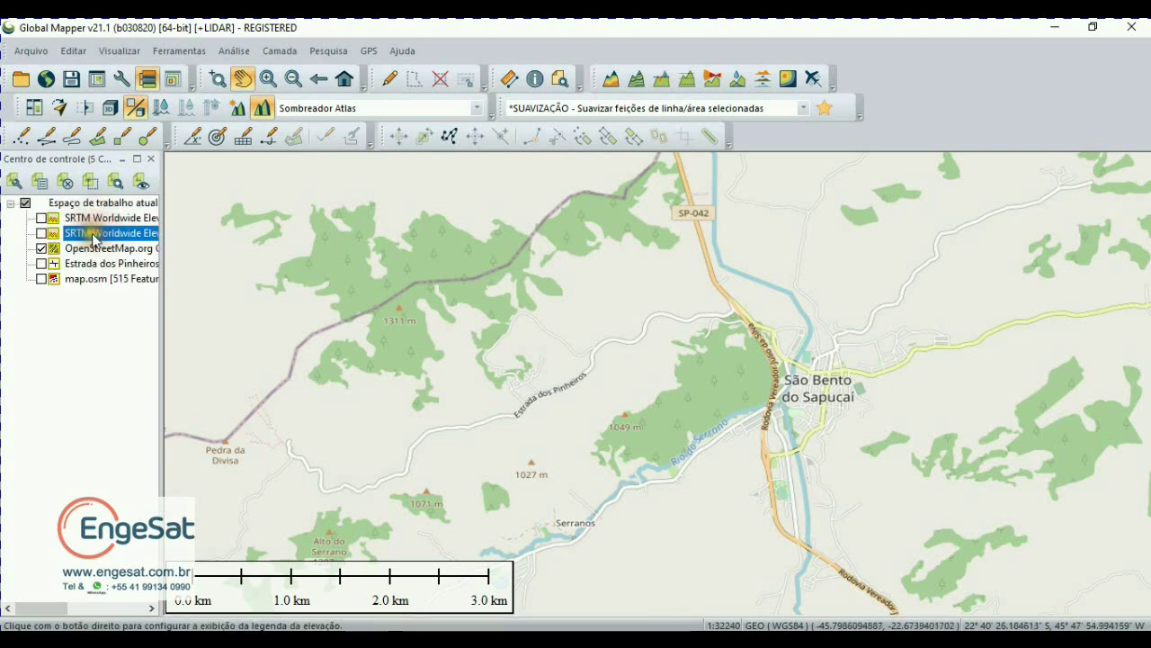
click(40, 249)
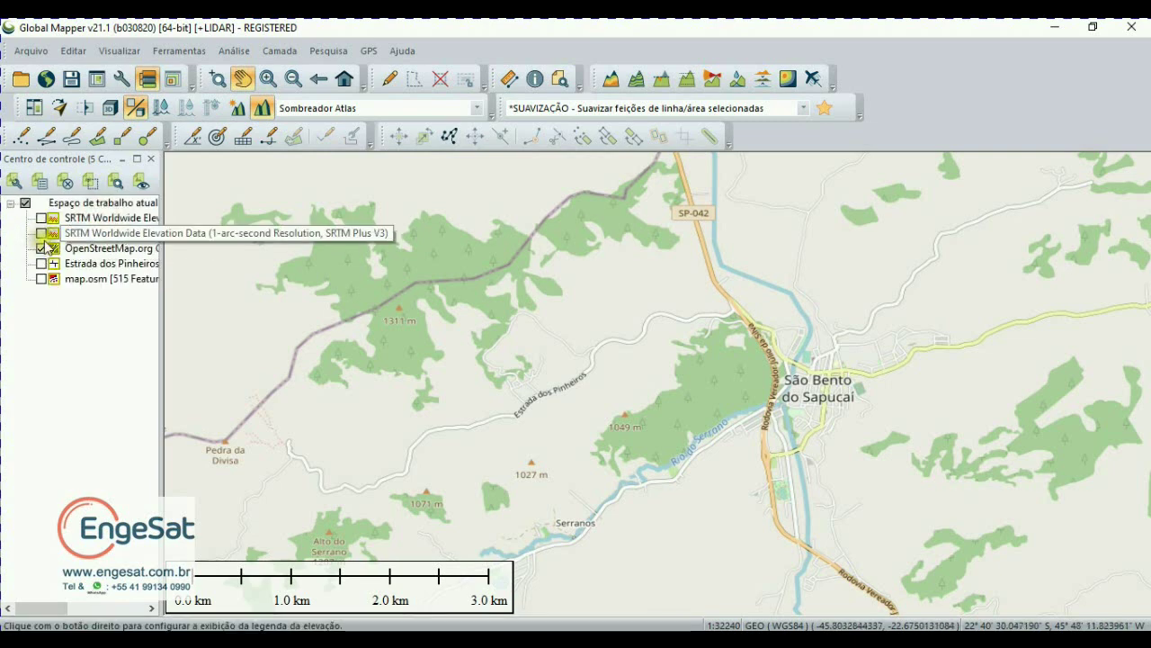
click(41, 233)
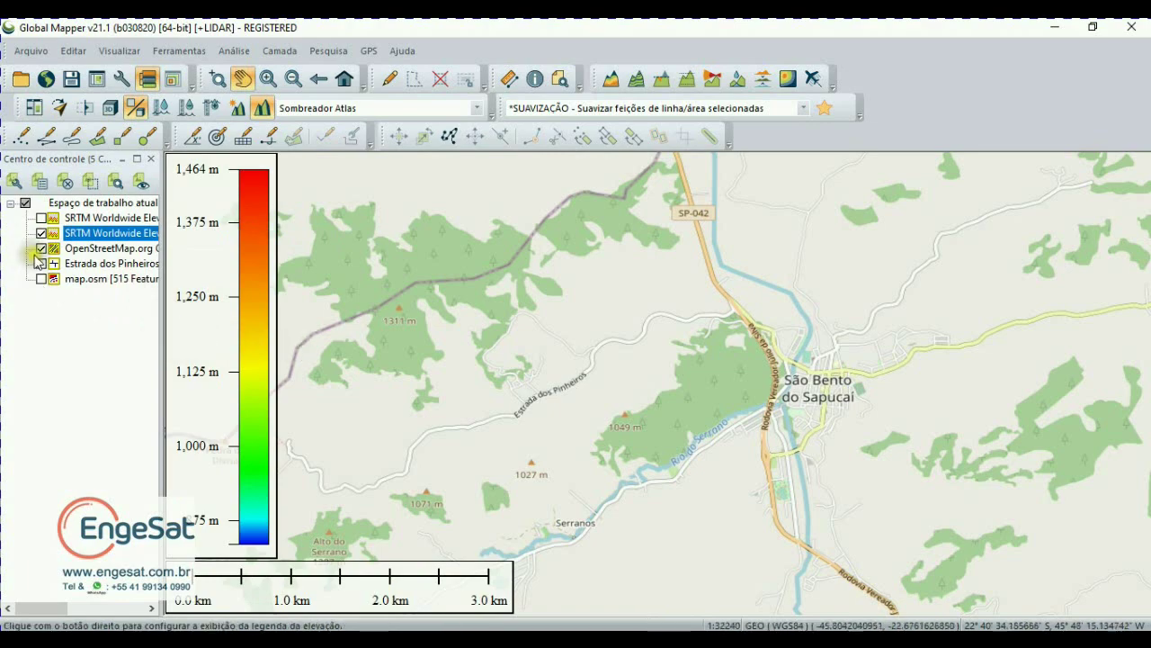
click(42, 249)
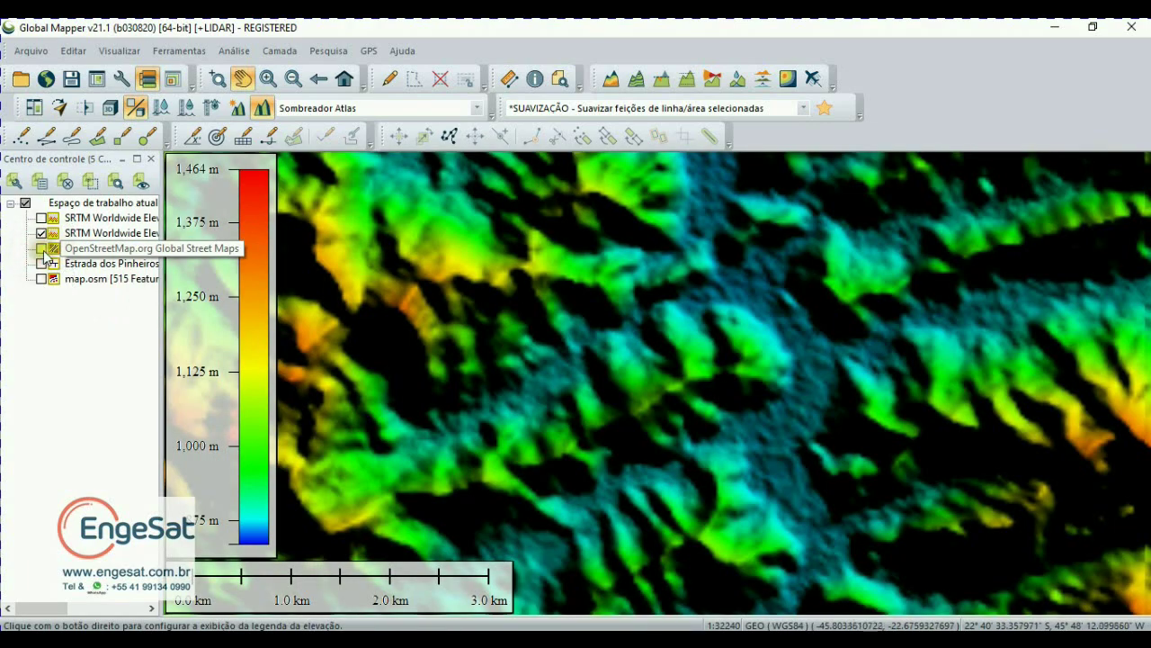
Compare the terrain with hill shading off and on, and show the OpenStreetMap Global Street Maps layer over it again
click(261, 109)
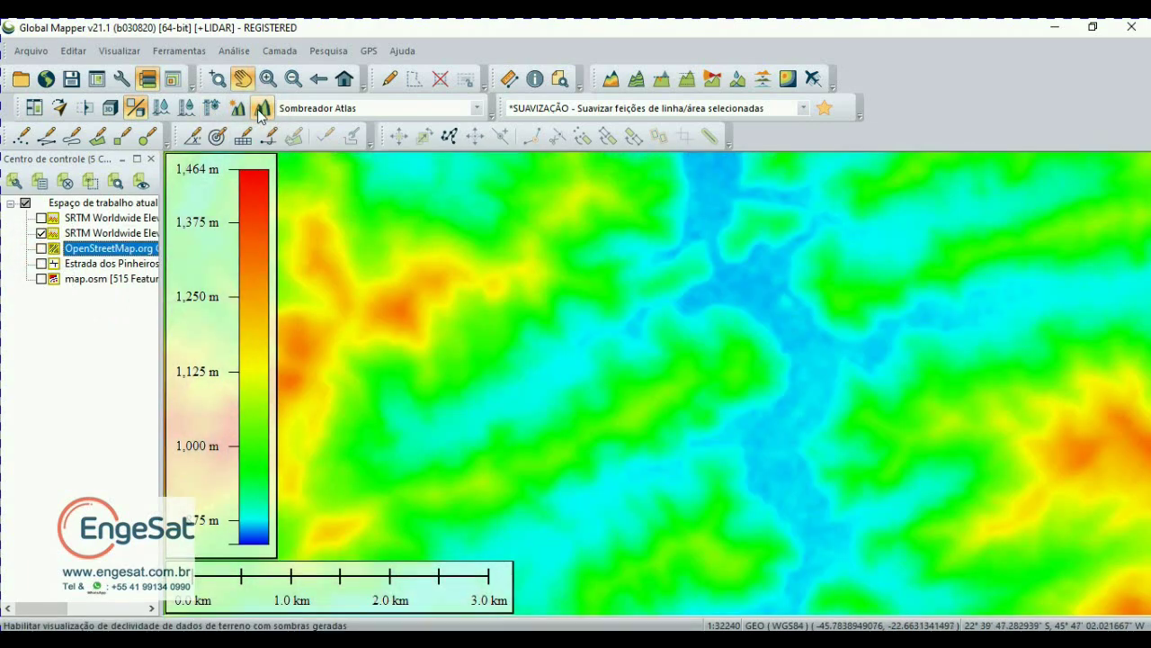
click(261, 109)
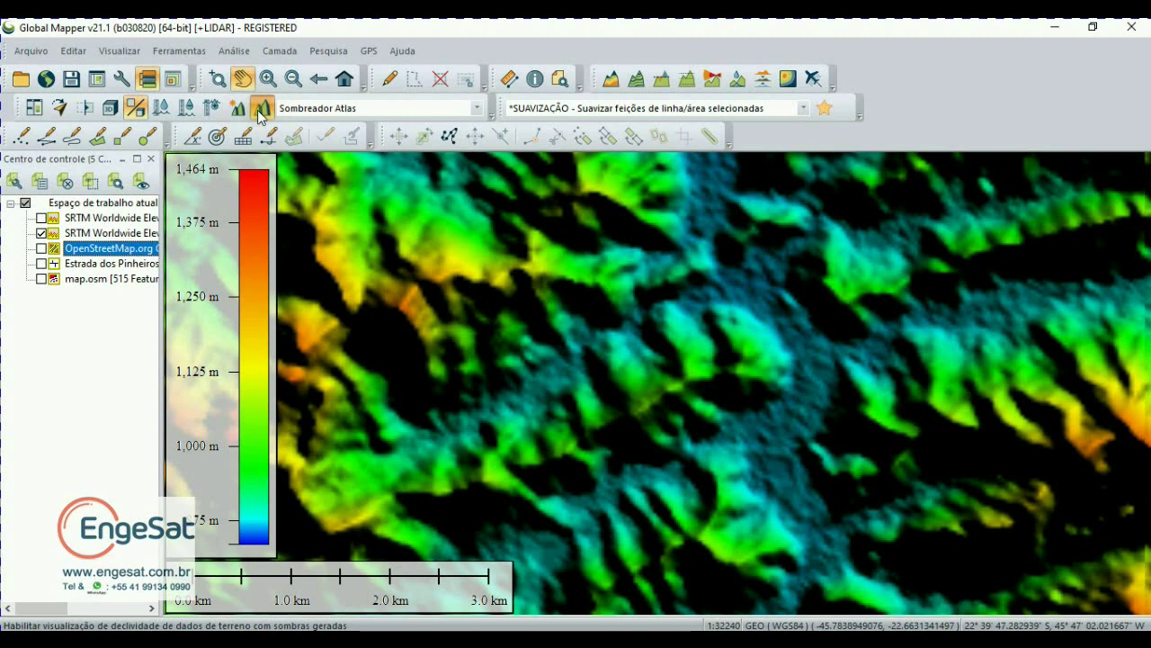
click(42, 248)
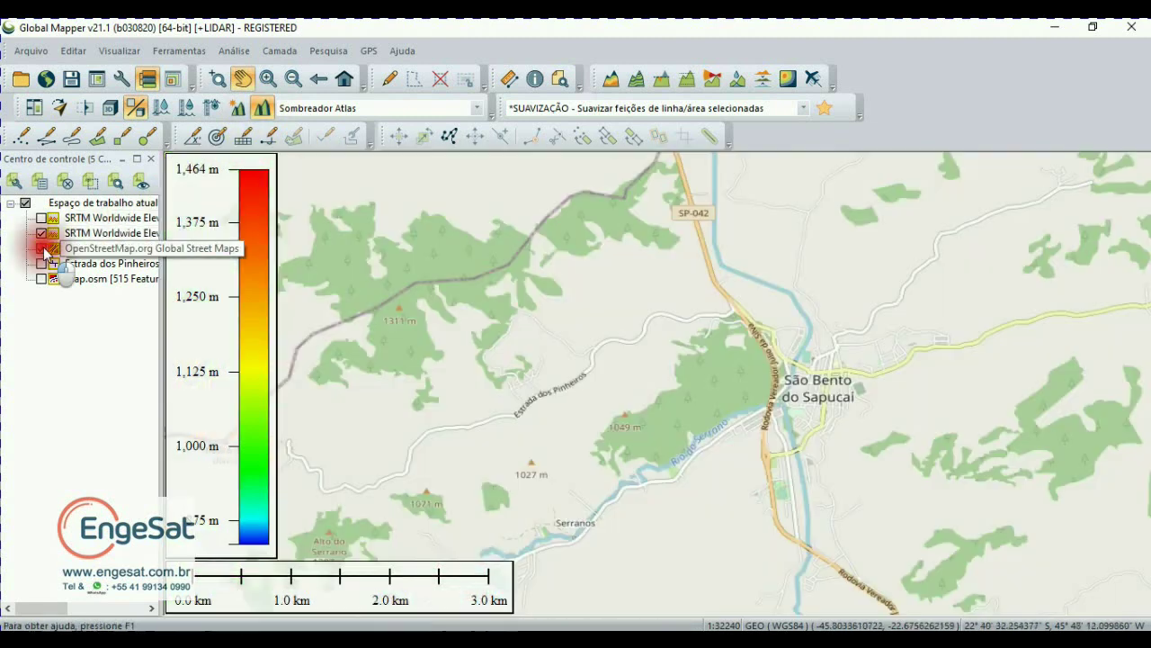
click(154, 252)
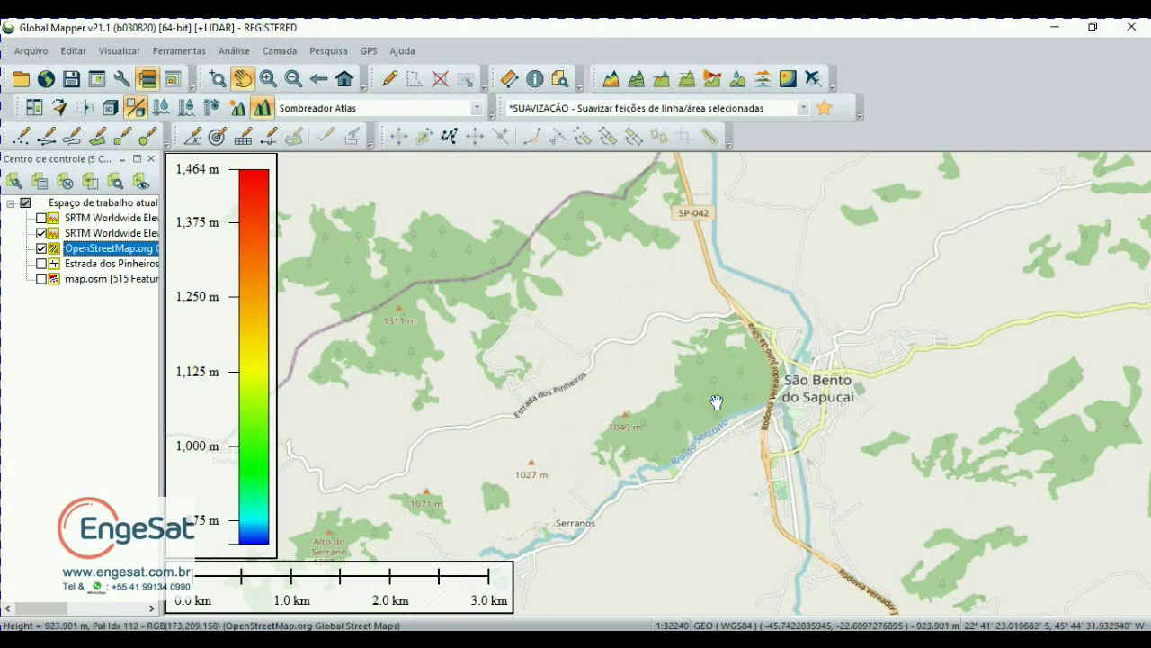
Connect to the OpenStreetMaps.org Vector Map Download source for the current screen bounds and close the export pages in the browser
click(47, 79)
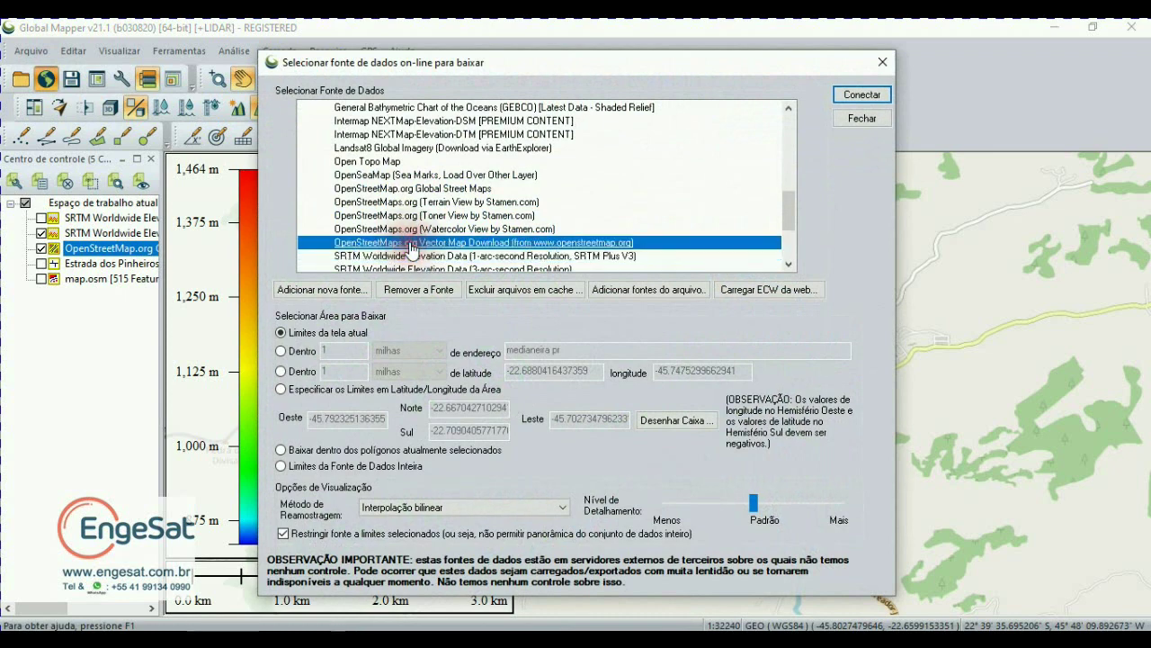
click(410, 244)
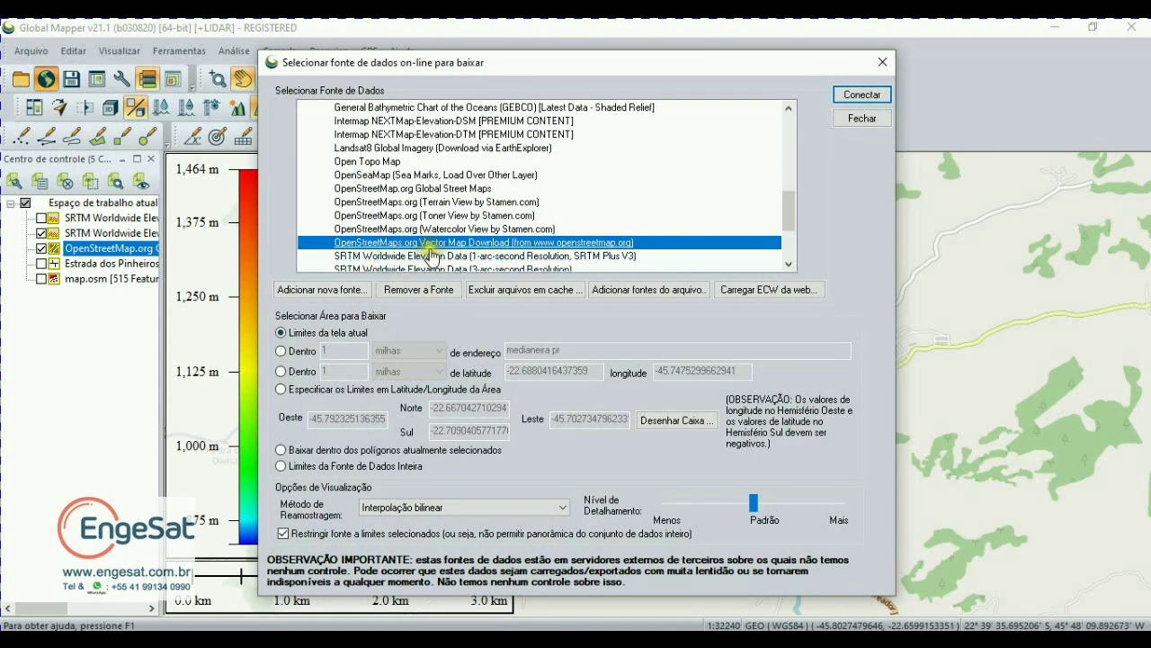
click(851, 94)
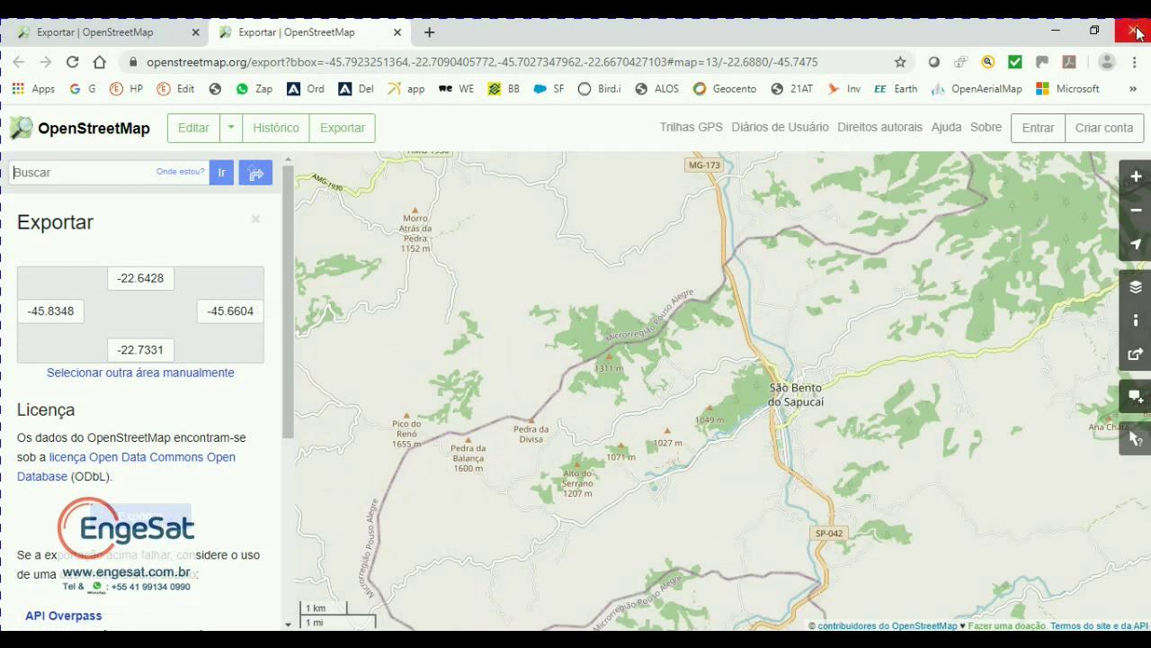
click(396, 32)
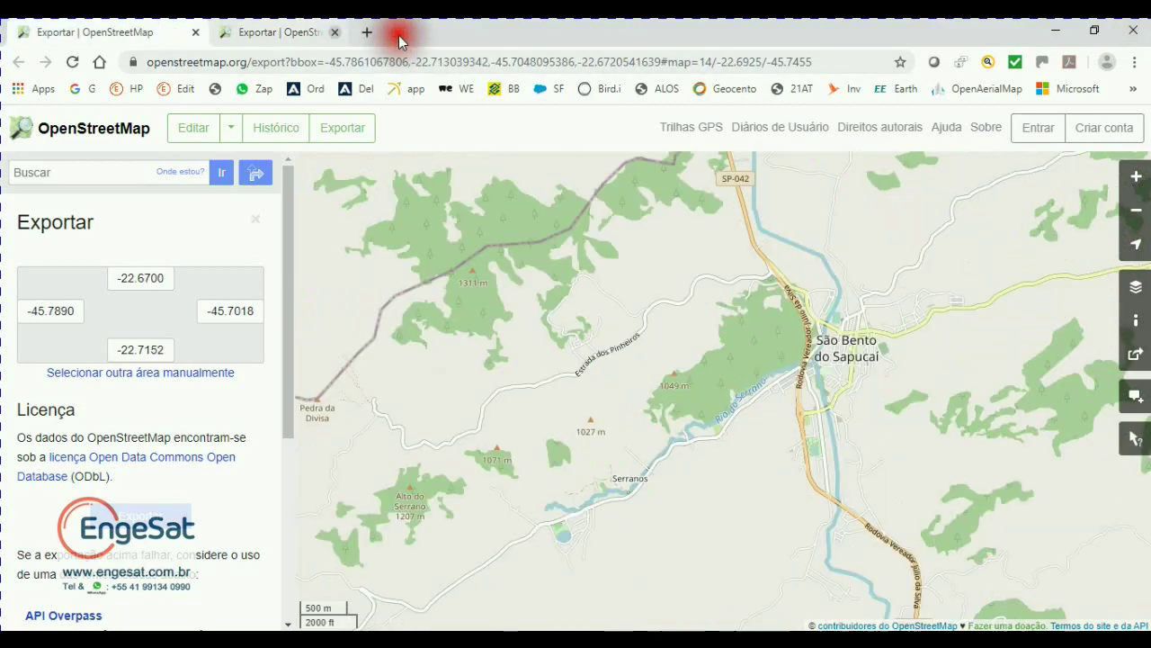
click(195, 32)
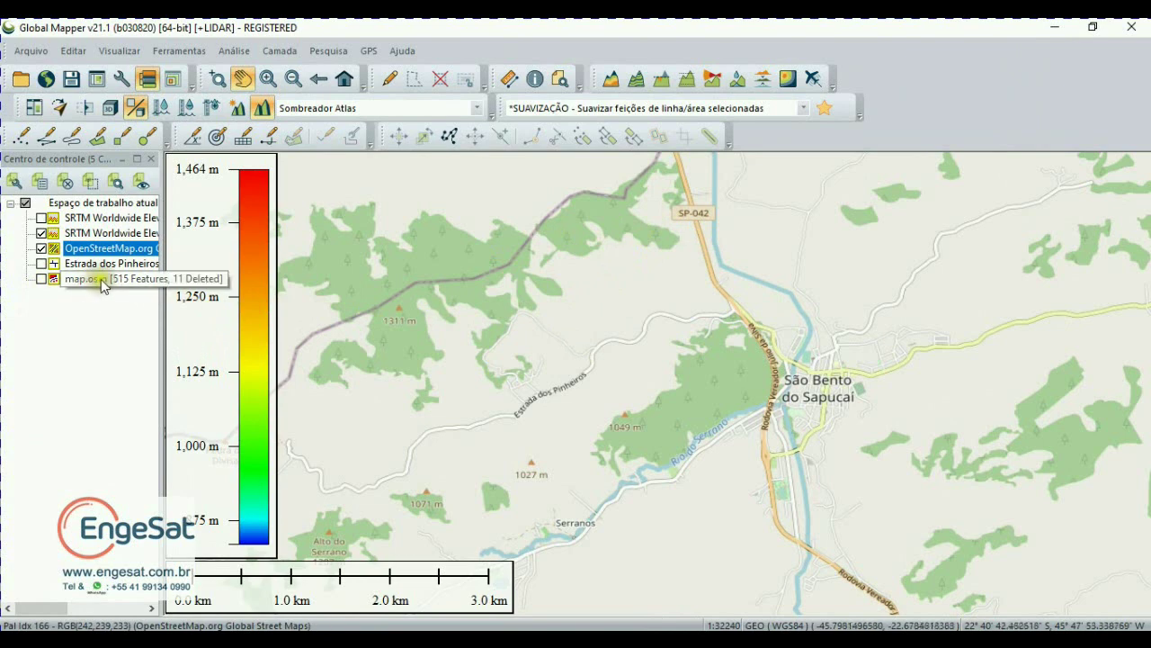
Show the map.osm vector layer and pick its wooded area, the Estrada dos Pinheiros road and the river with the Digitizer tool
click(41, 279)
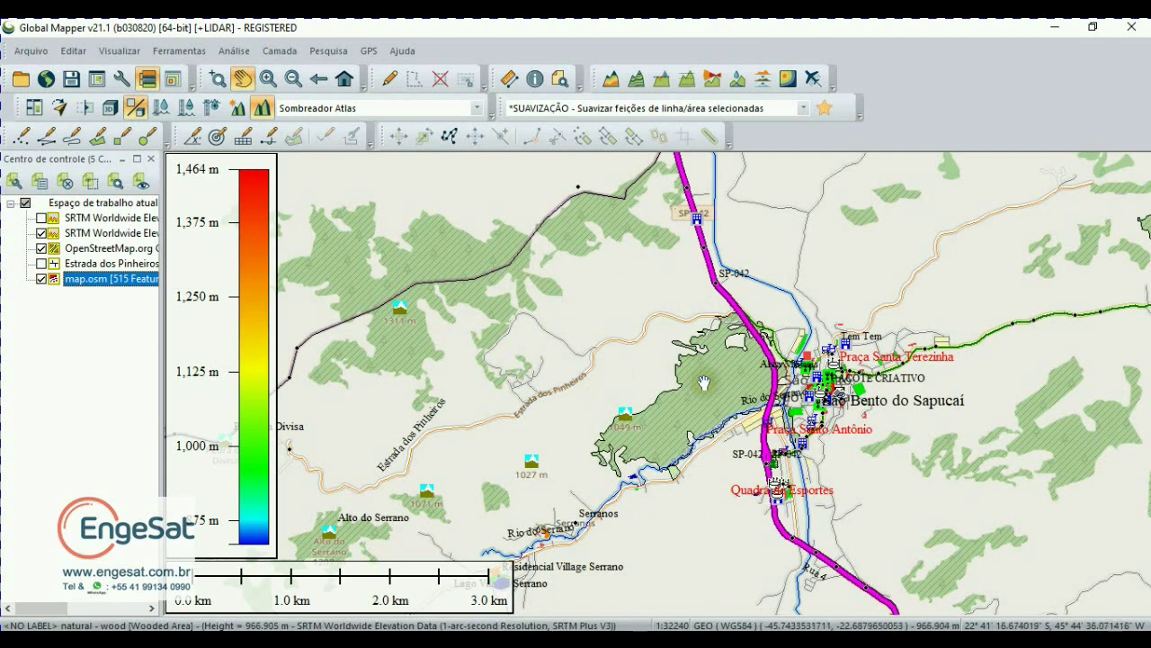
click(389, 79)
drag(479, 253, 509, 285)
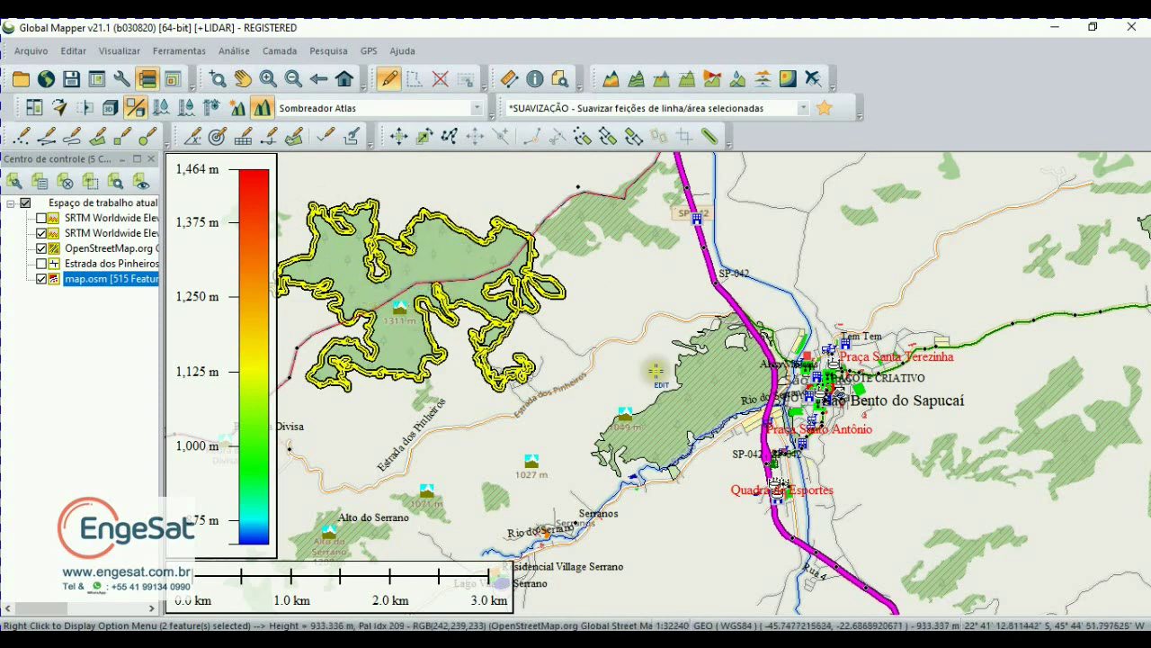
mouse_move(639, 338)
mouse_down()
mouse_move(654, 361)
mouse_move(629, 345)
mouse_move(641, 344)
mouse_up()
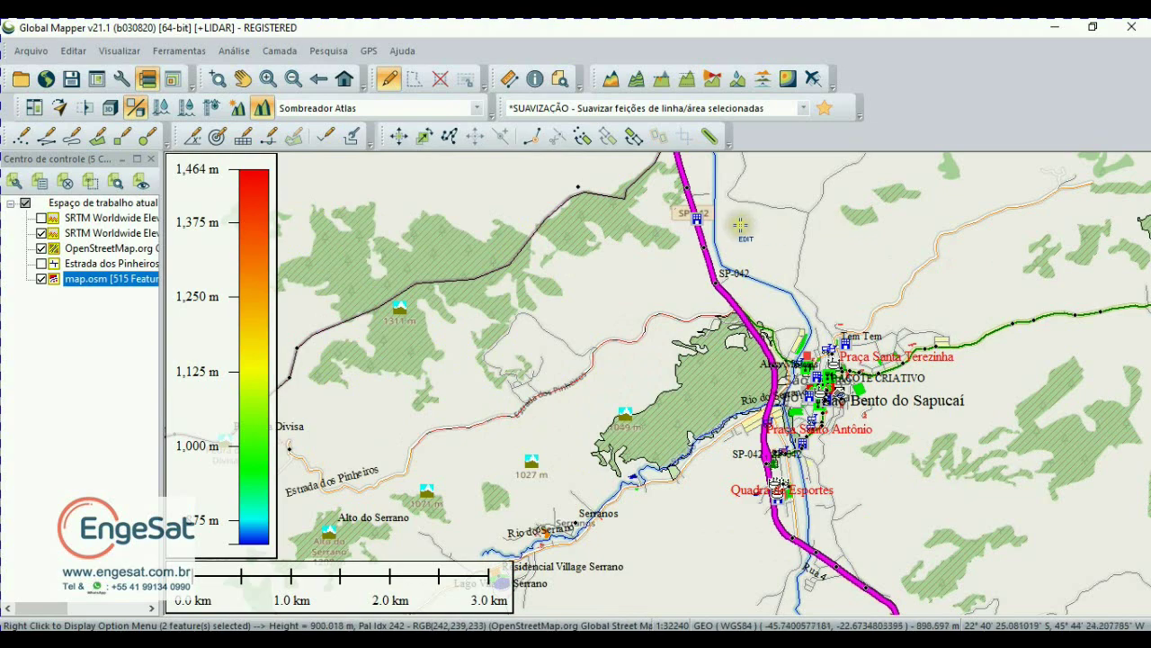
key(Up)
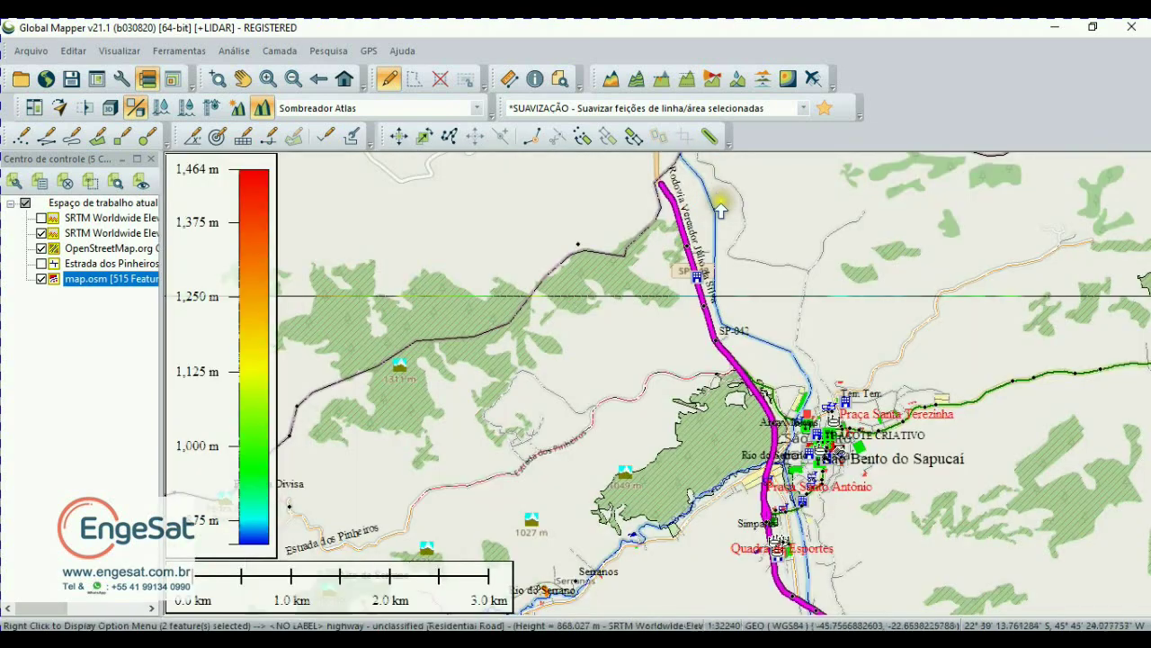
click(727, 241)
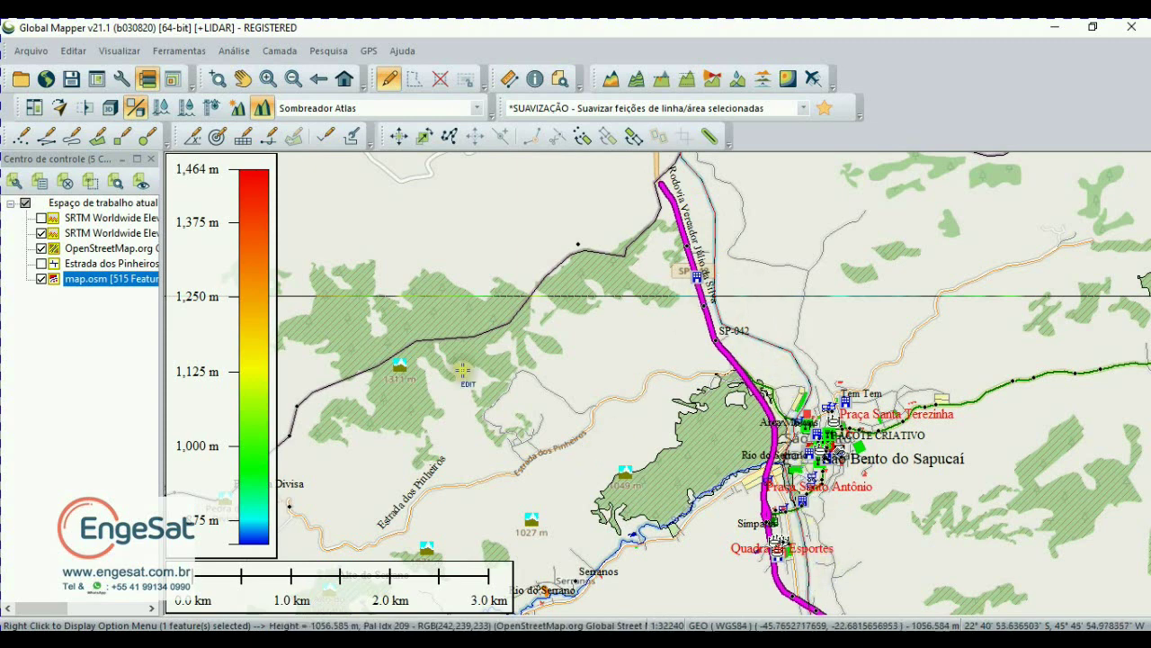
click(324, 81)
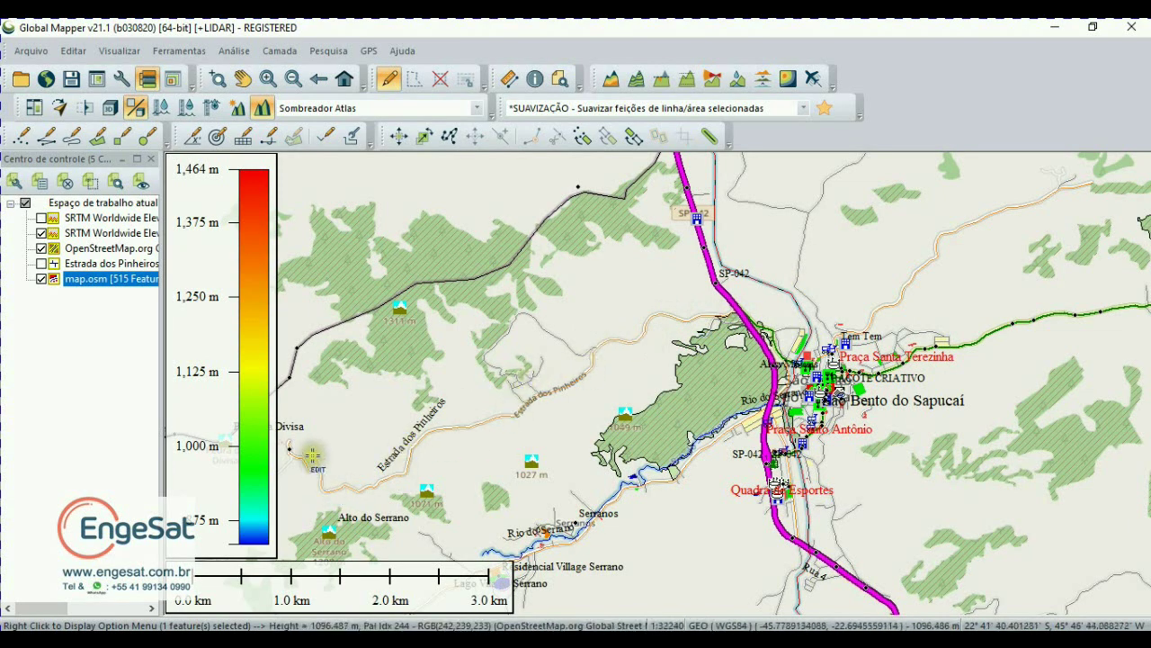
Show the Estrada dos Pinheiros layer and select all of its features with the Digitizer tool
click(41, 263)
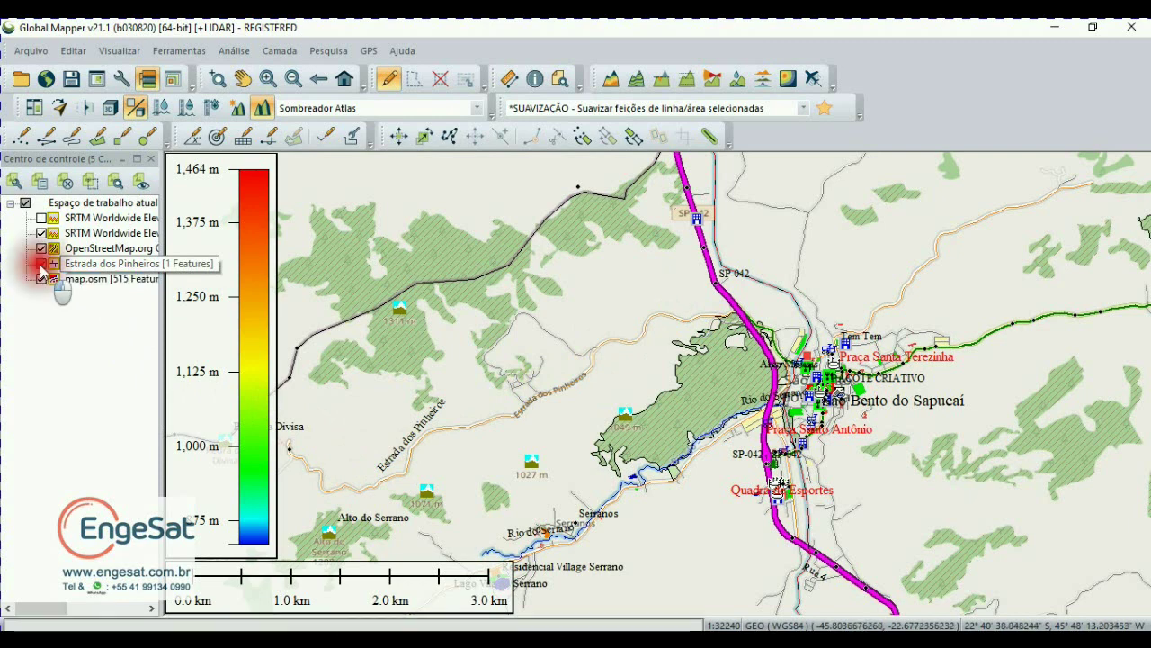
click(72, 264)
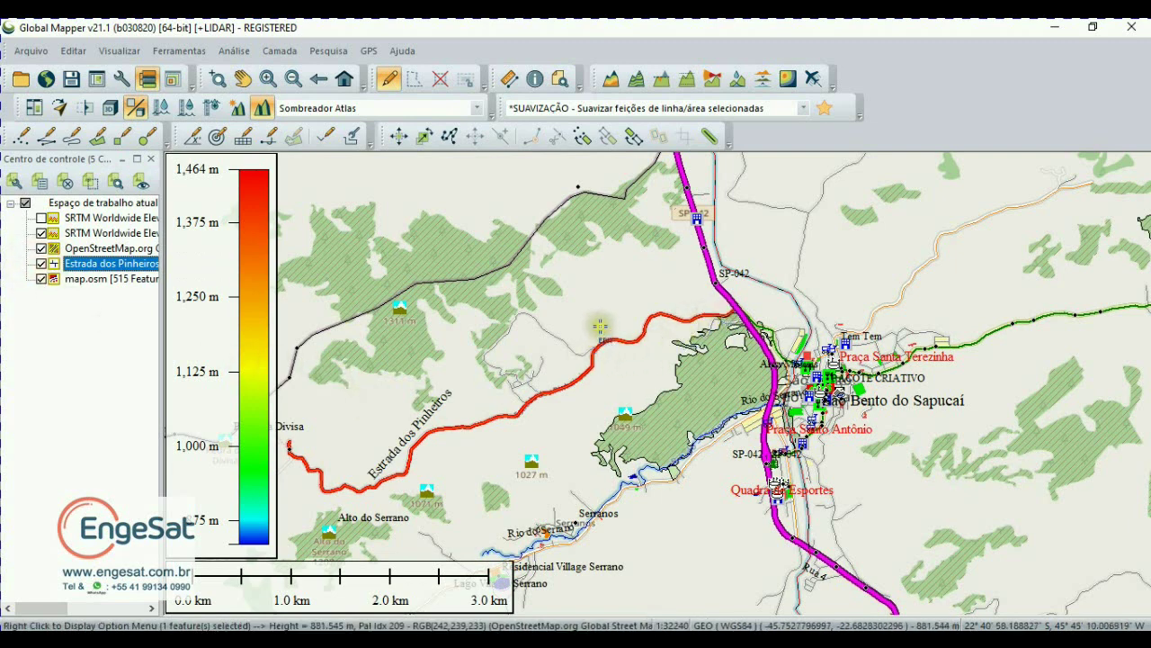
click(621, 359)
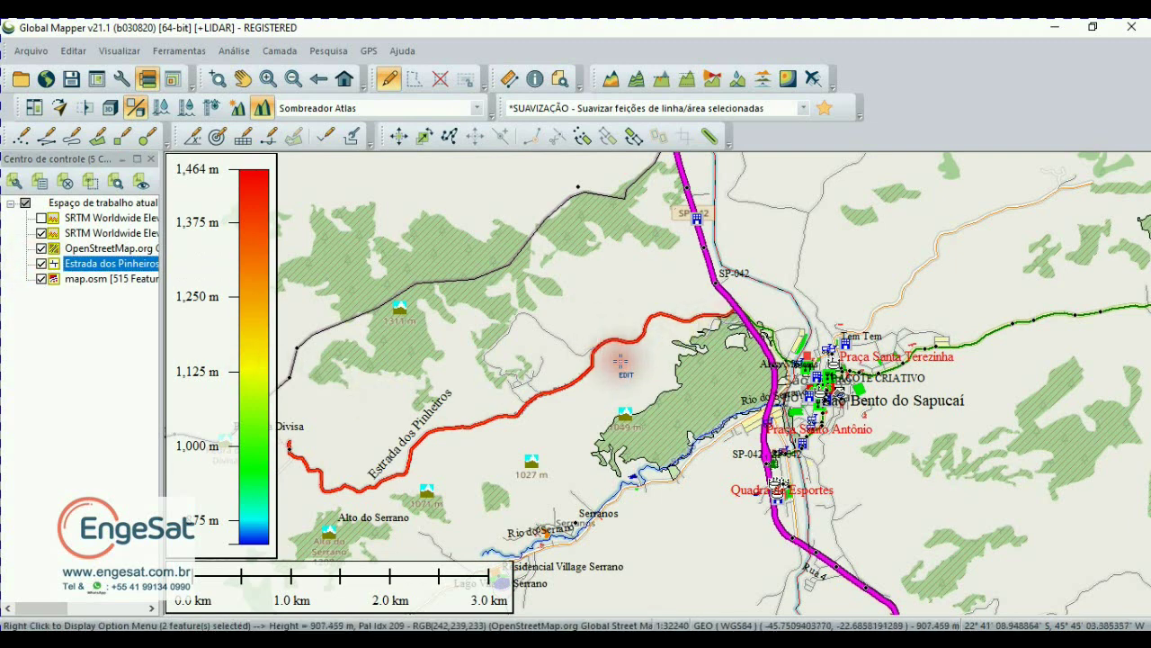
click(54, 270)
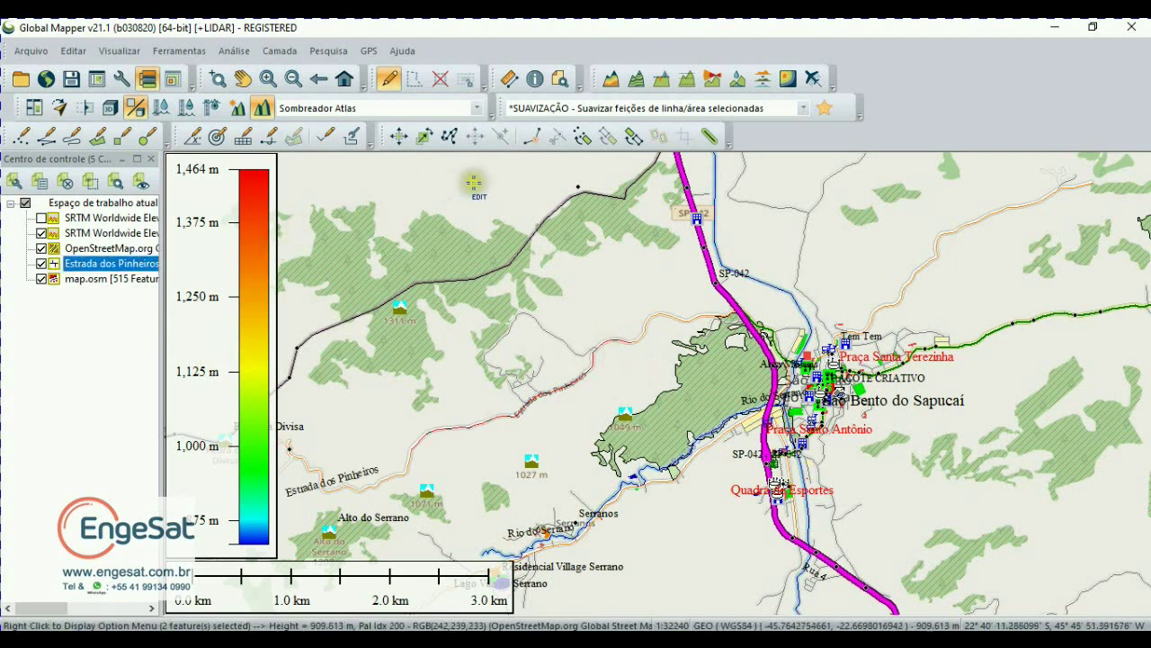
right_click(79, 263)
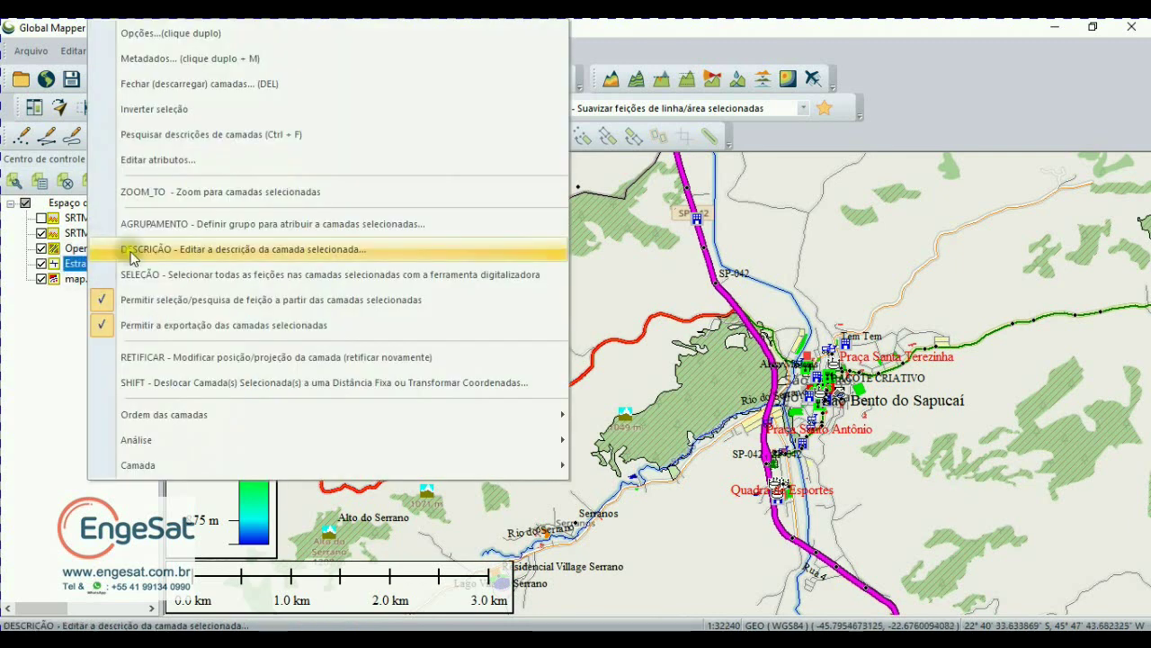
click(139, 274)
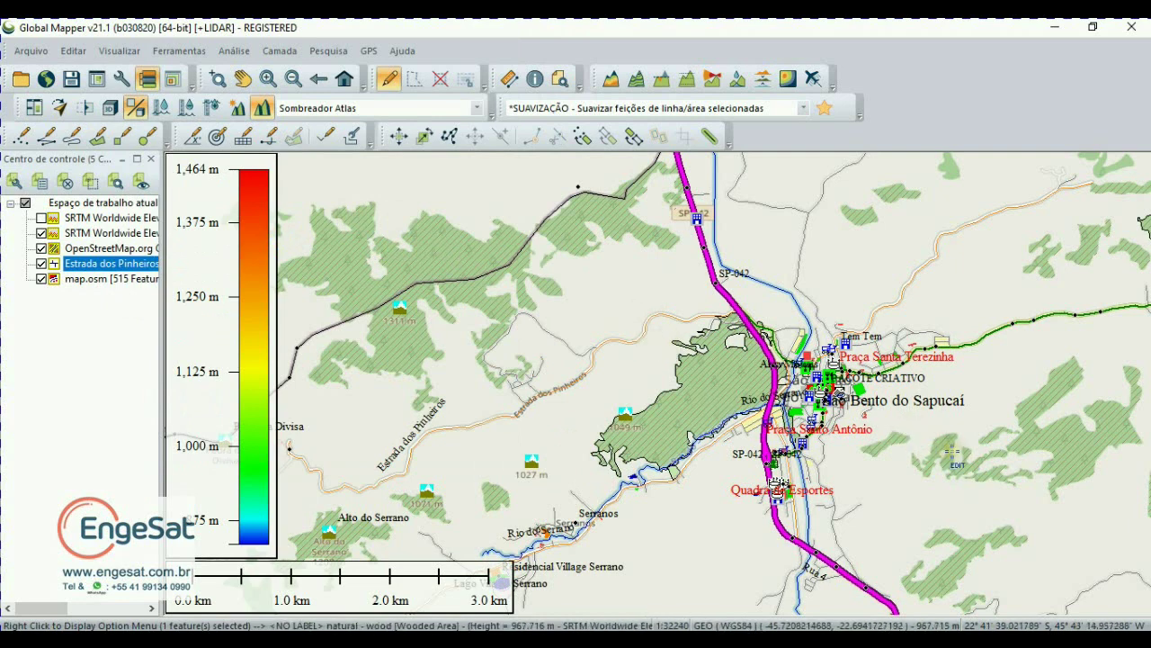
Generate the path profile along the selected Estrada dos Pinheiros line and dock the profile window below the map
click(952, 451)
right_click(952, 451)
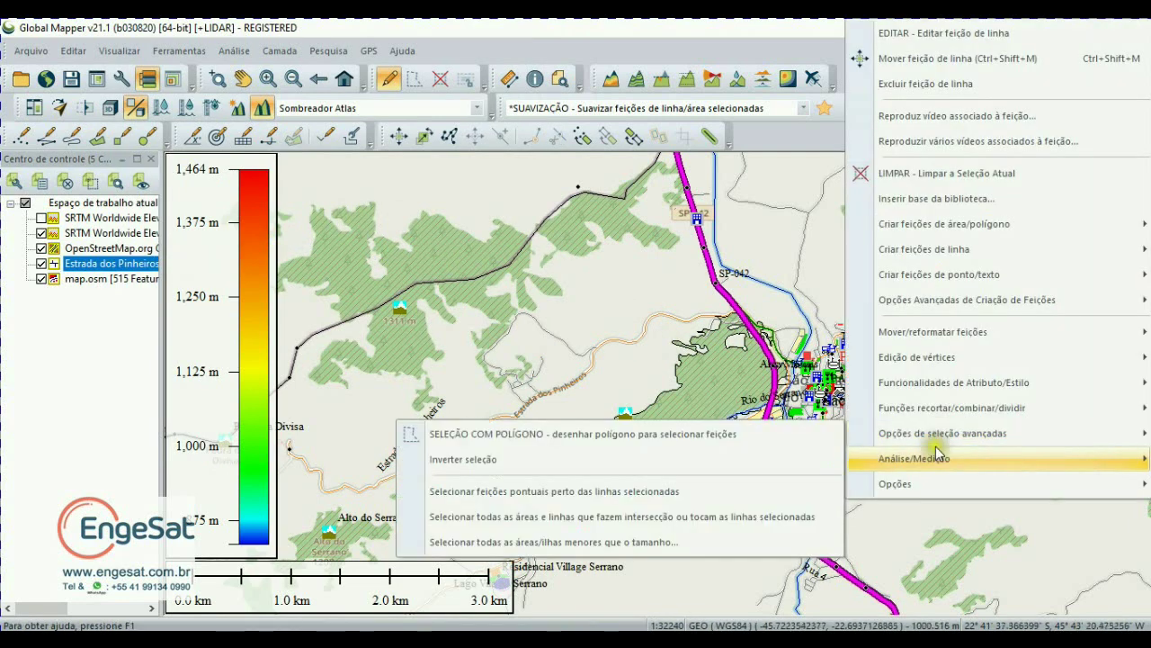
mouse_move(933, 456)
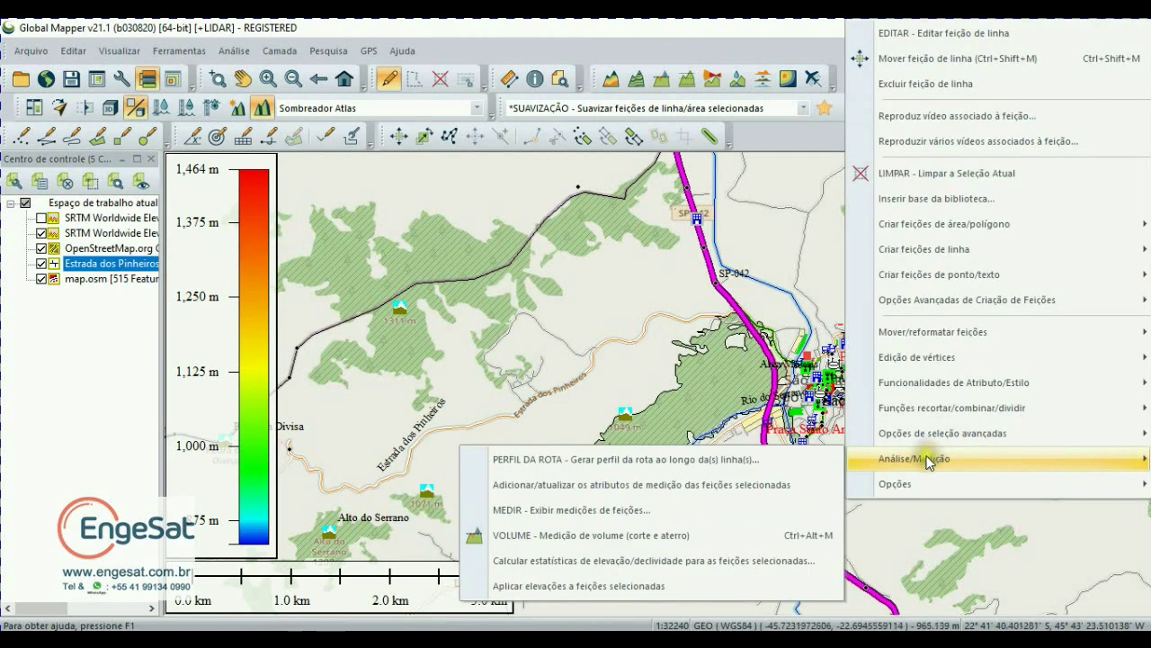
click(598, 460)
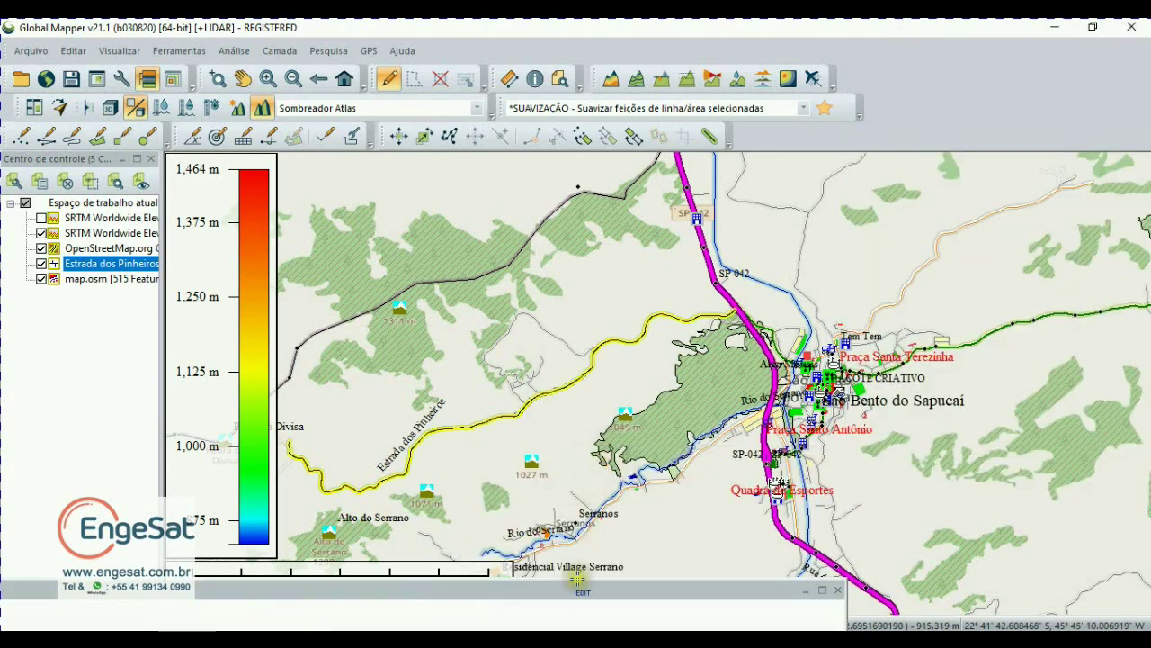
mouse_move(565, 594)
mouse_down()
mouse_move(600, 594)
mouse_move(576, 594)
mouse_up()
mouse_move(574, 583)
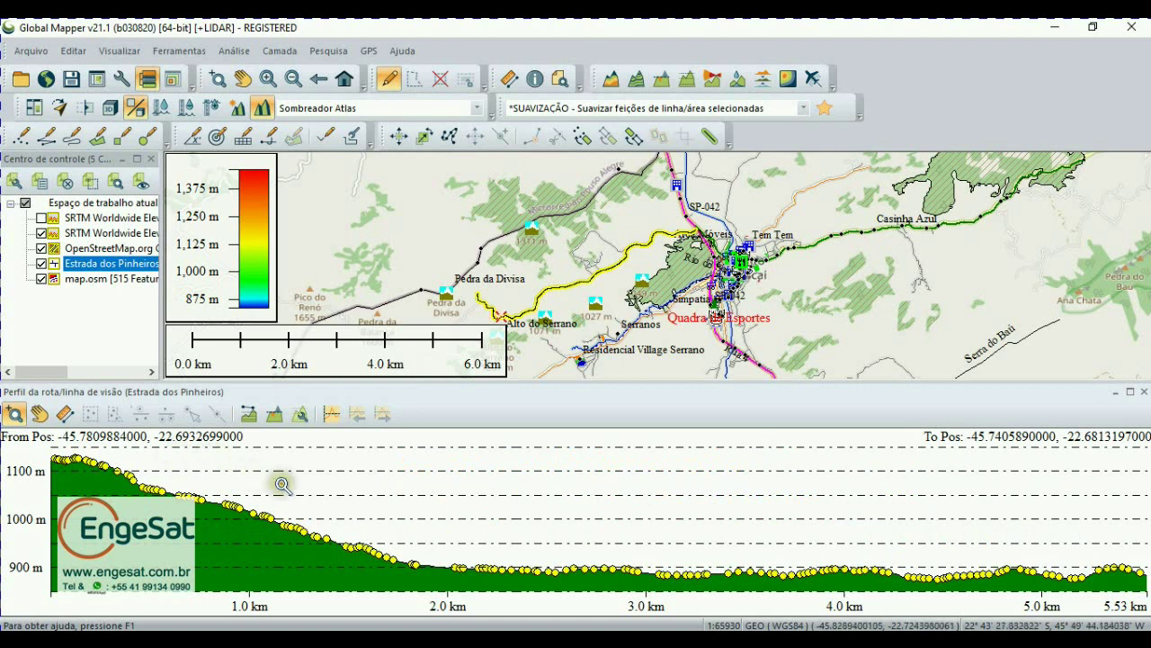
Examine the location, elevation and distance at several points along the Estrada dos Pinheiros profile
click(371, 509)
click(429, 531)
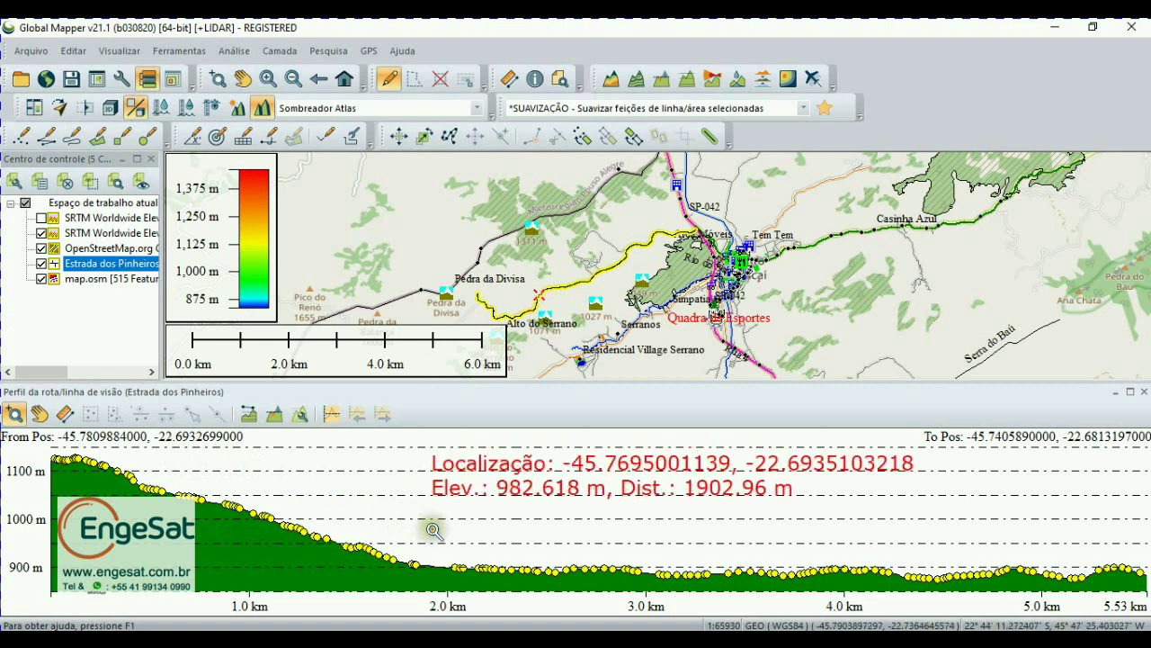
click(496, 540)
click(574, 546)
click(577, 548)
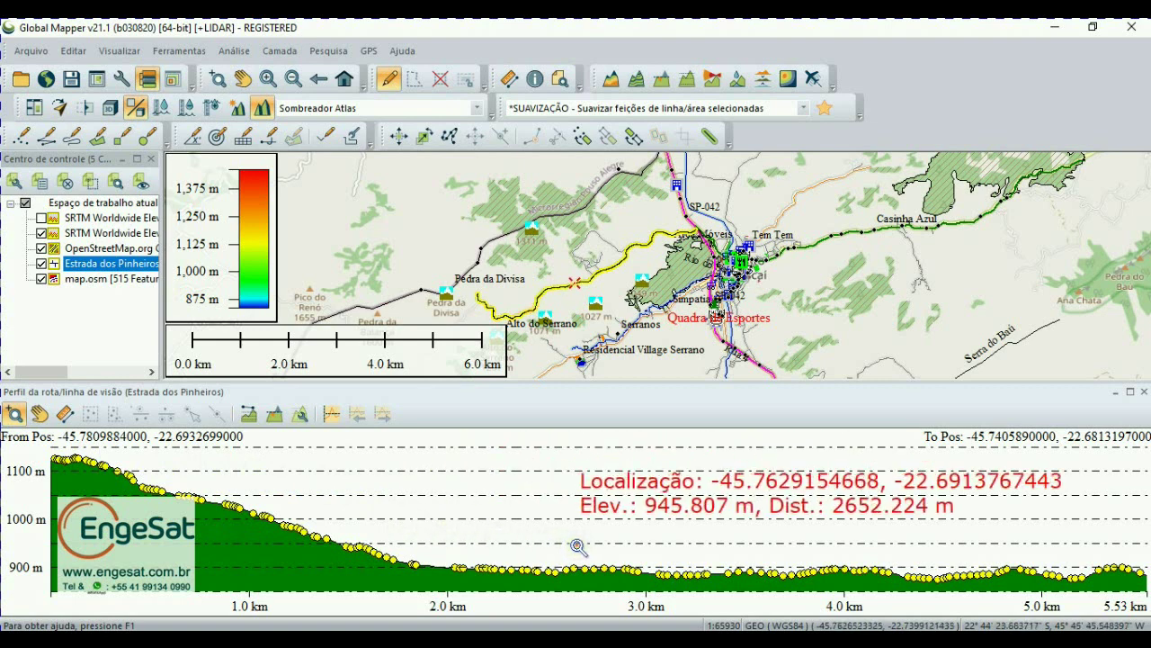
click(569, 546)
click(397, 544)
click(345, 524)
click(344, 524)
Inspect the profile's descending stretch between about 1 and 3 km in close-up and restore the full profile
drag(344, 524, 409, 577)
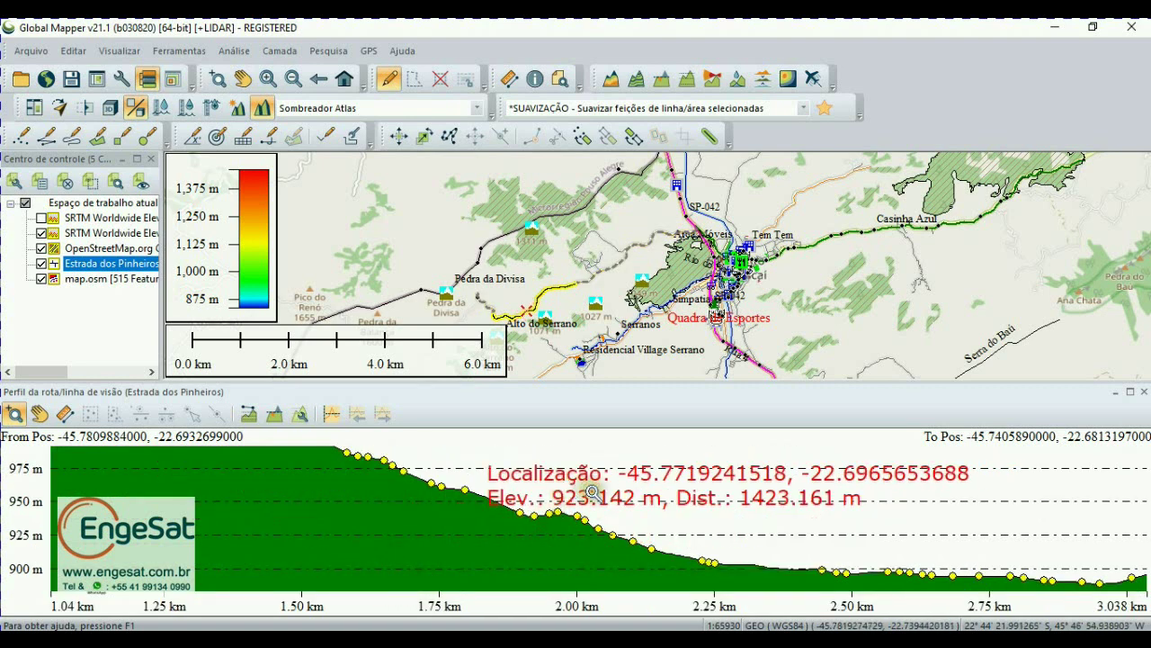
drag(521, 487, 602, 547)
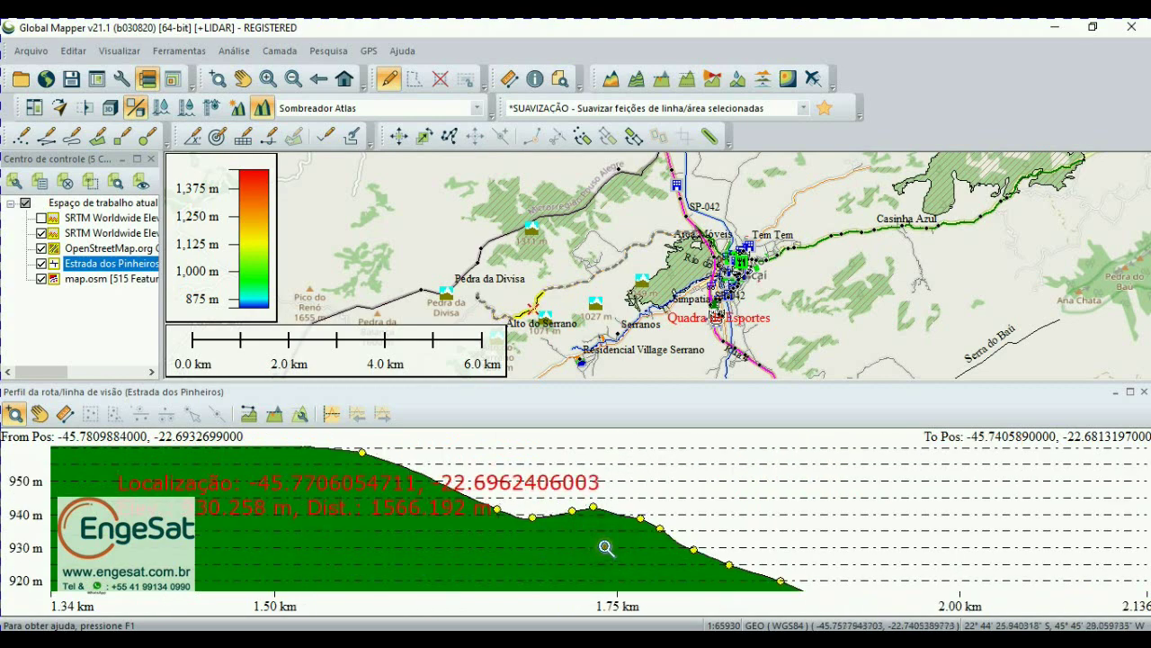
right_click(729, 497)
right_click(689, 494)
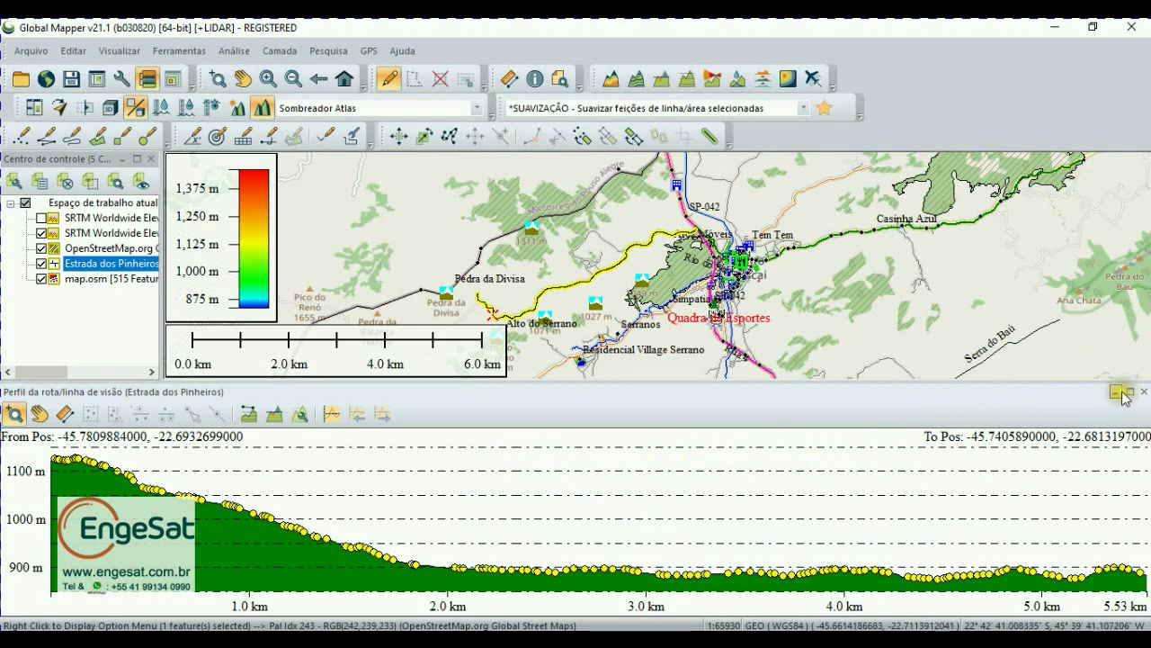
Undock the profile window, copy the route details of Estrada dos Pinheiros to the clipboard, and dock the window below the map again
mouse_move(1080, 388)
mouse_down()
mouse_move(1047, 405)
mouse_move(1023, 399)
mouse_move(1008, 429)
mouse_move(861, 398)
mouse_move(1081, 387)
mouse_up()
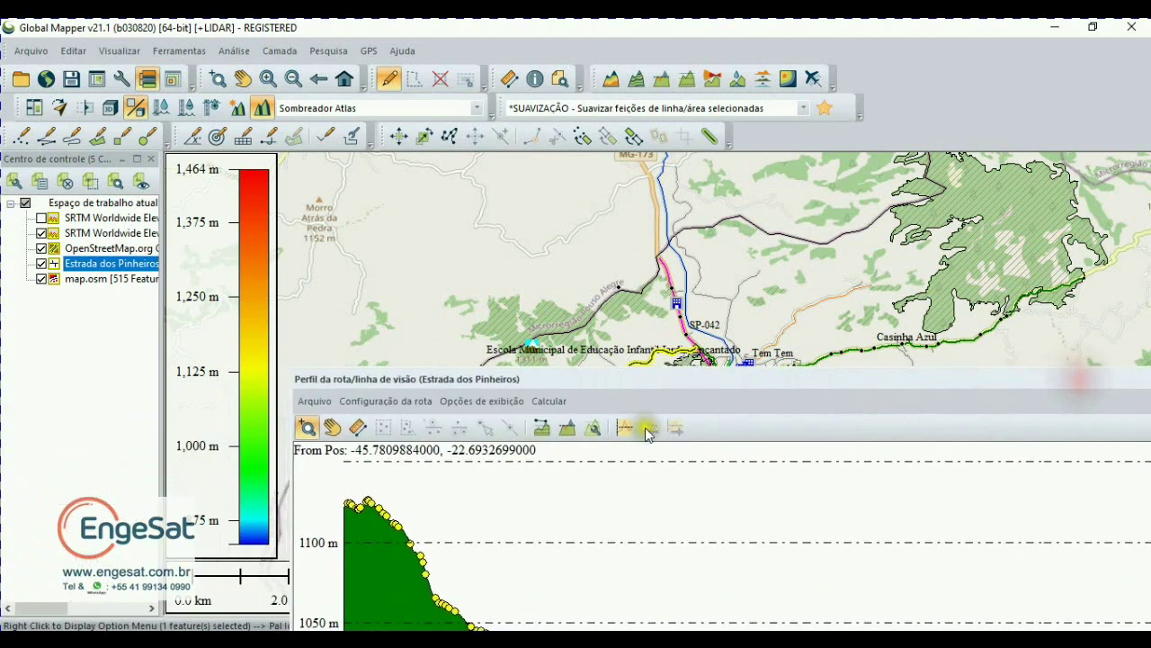
click(395, 400)
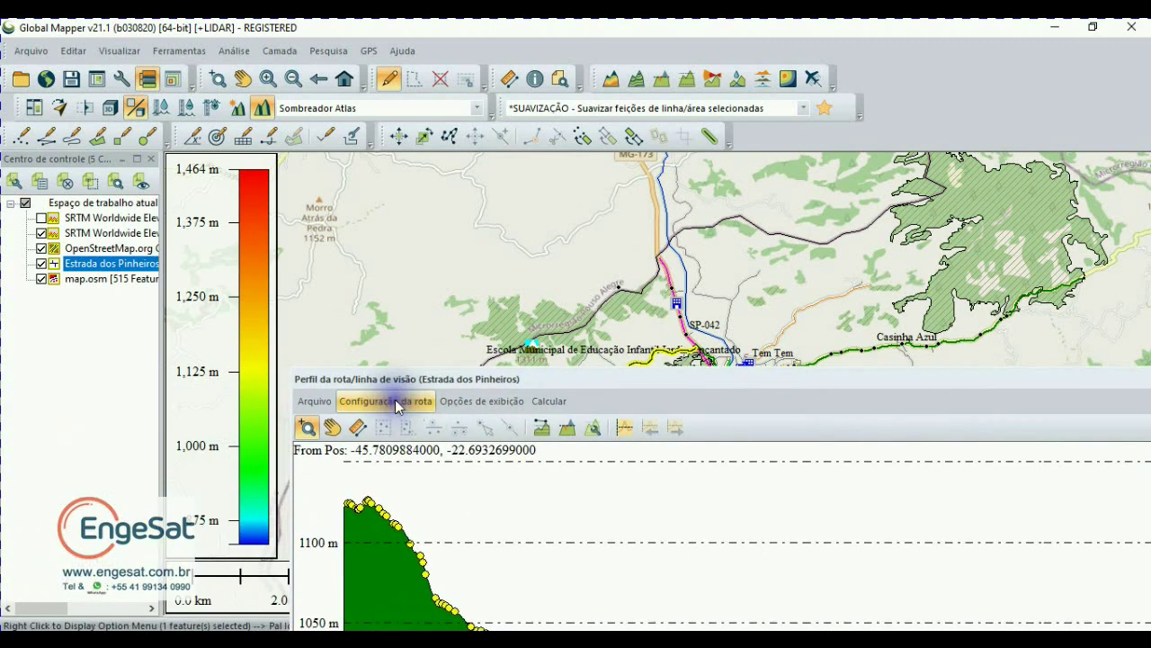
click(390, 403)
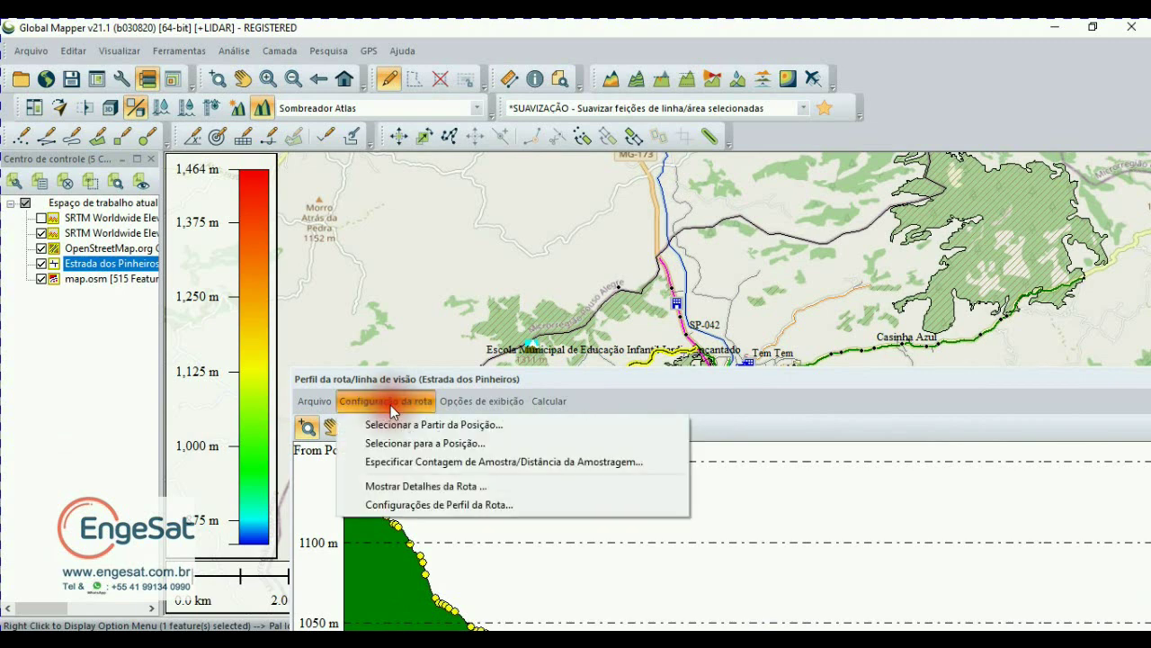
click(404, 487)
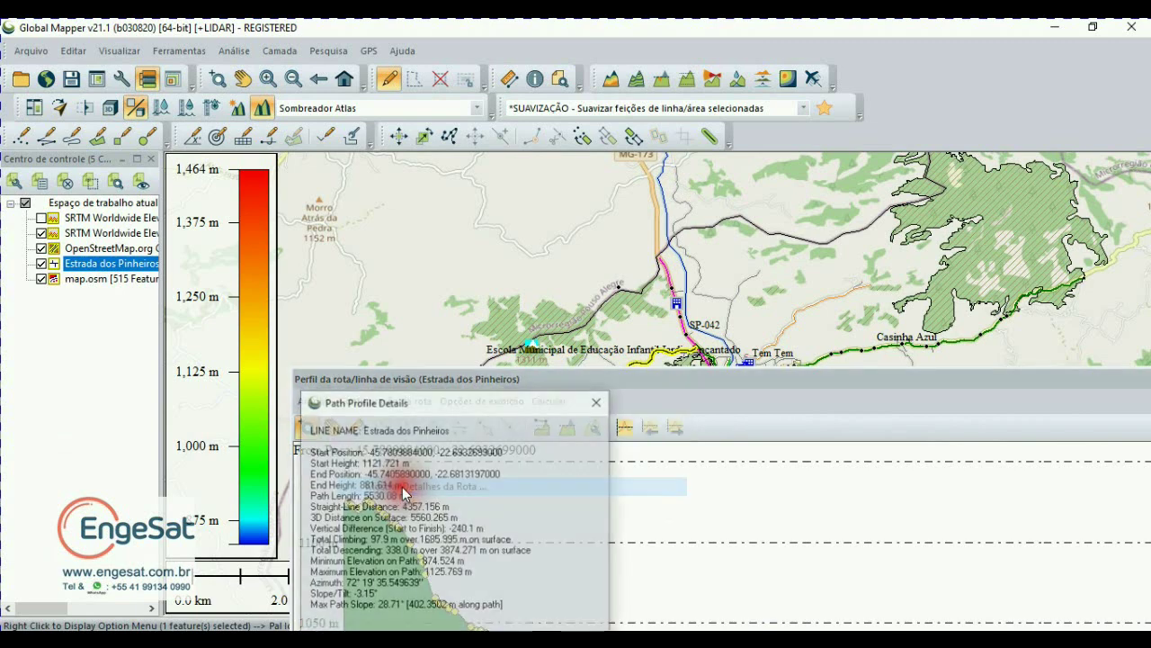
drag(448, 404, 437, 251)
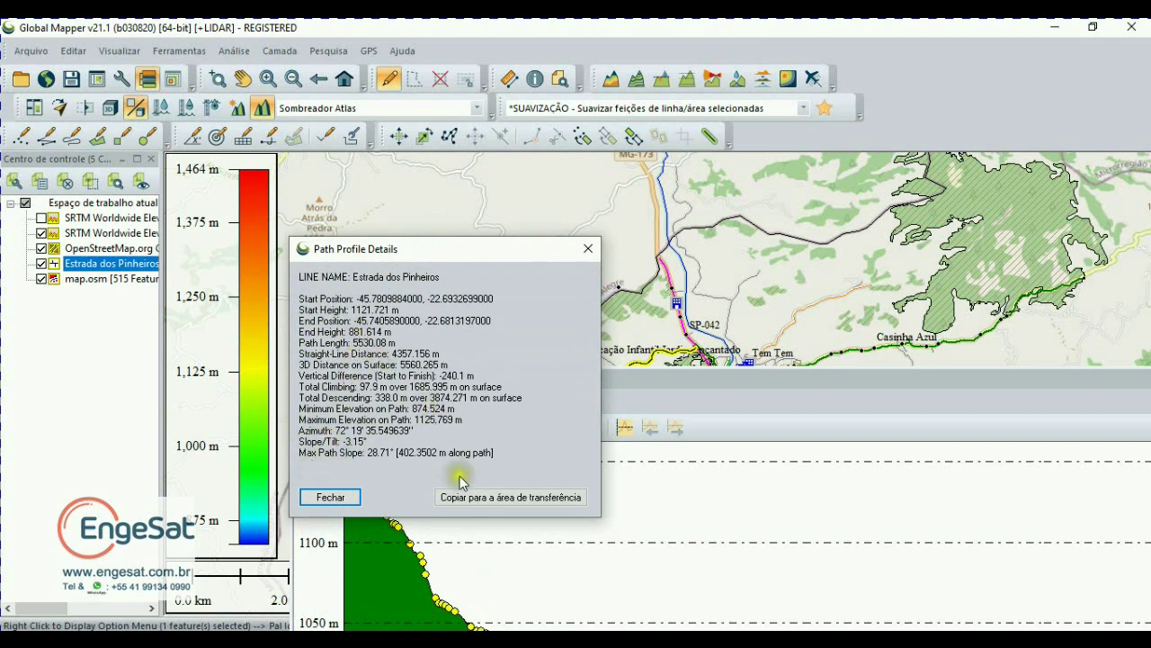
click(491, 502)
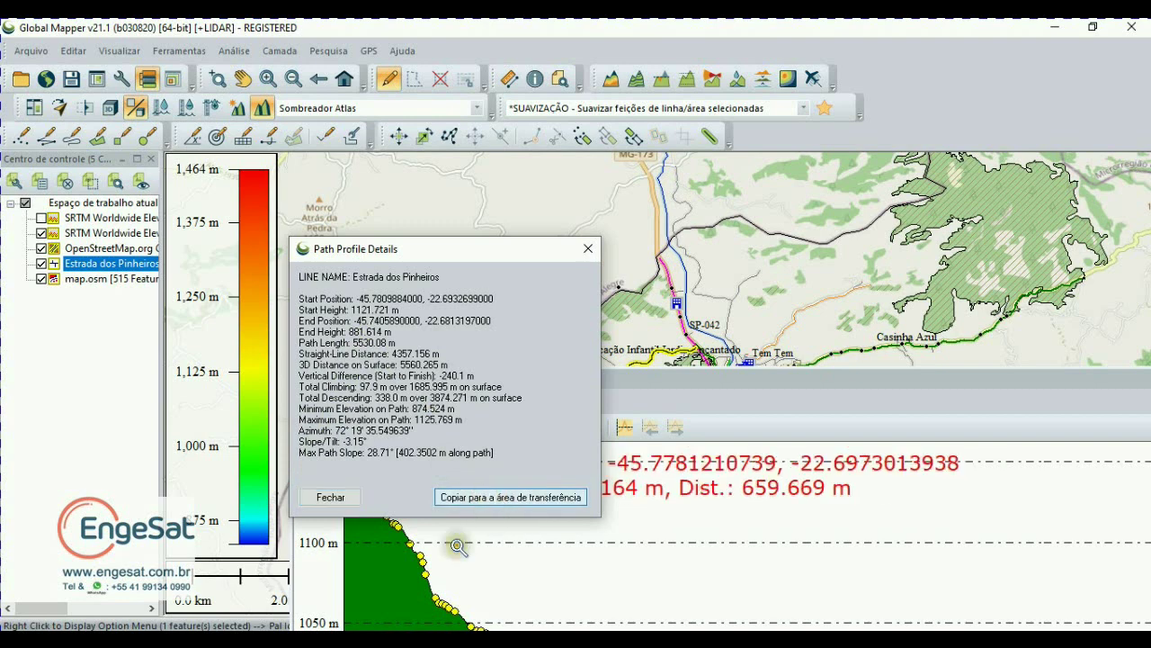
click(589, 249)
click(1028, 403)
drag(1025, 374, 580, 590)
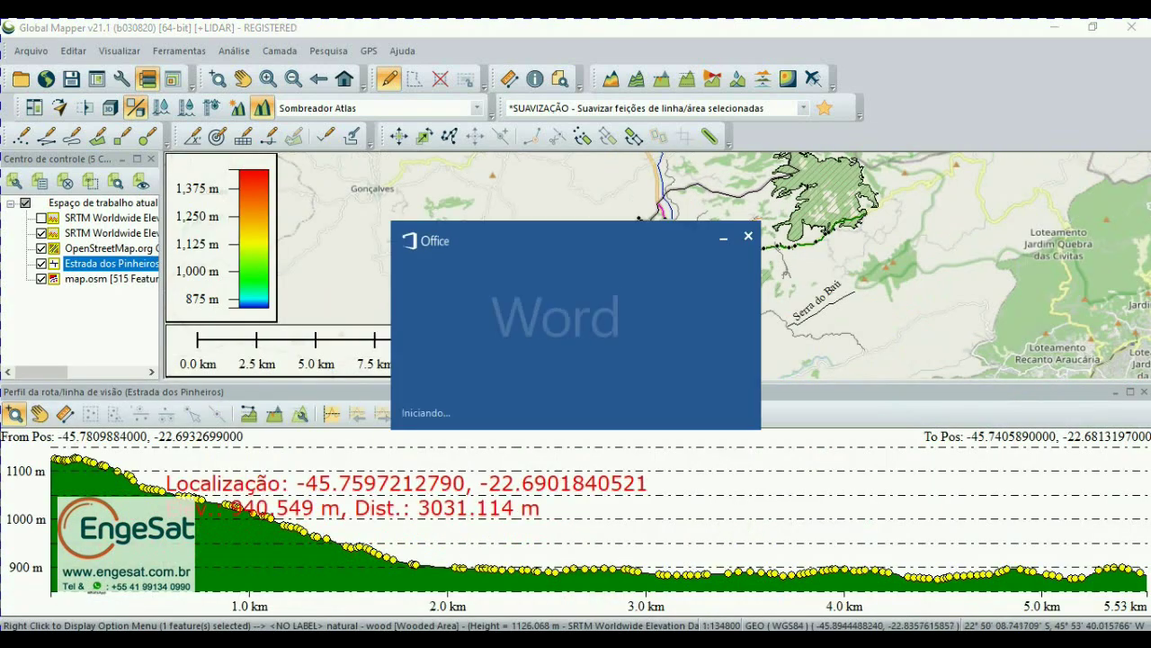
Dismiss the starting Word program and review the copied Estrada dos Pinheiros route details in WordPad
click(746, 240)
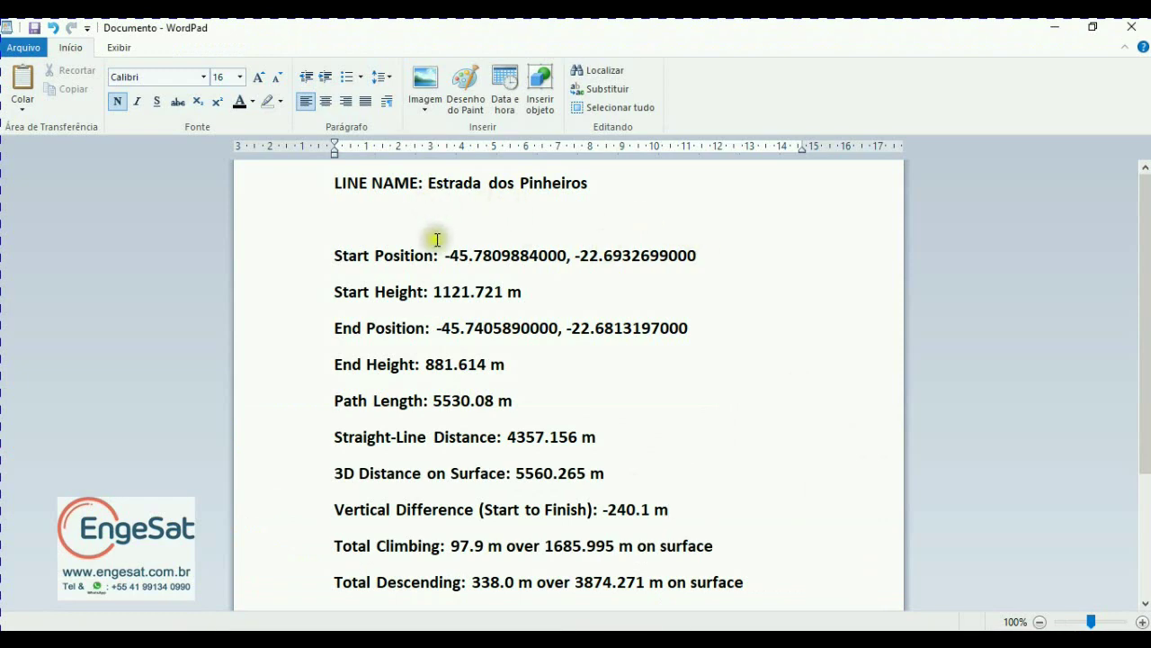
scroll(437, 243, down, 2)
scroll(514, 584, up, 2)
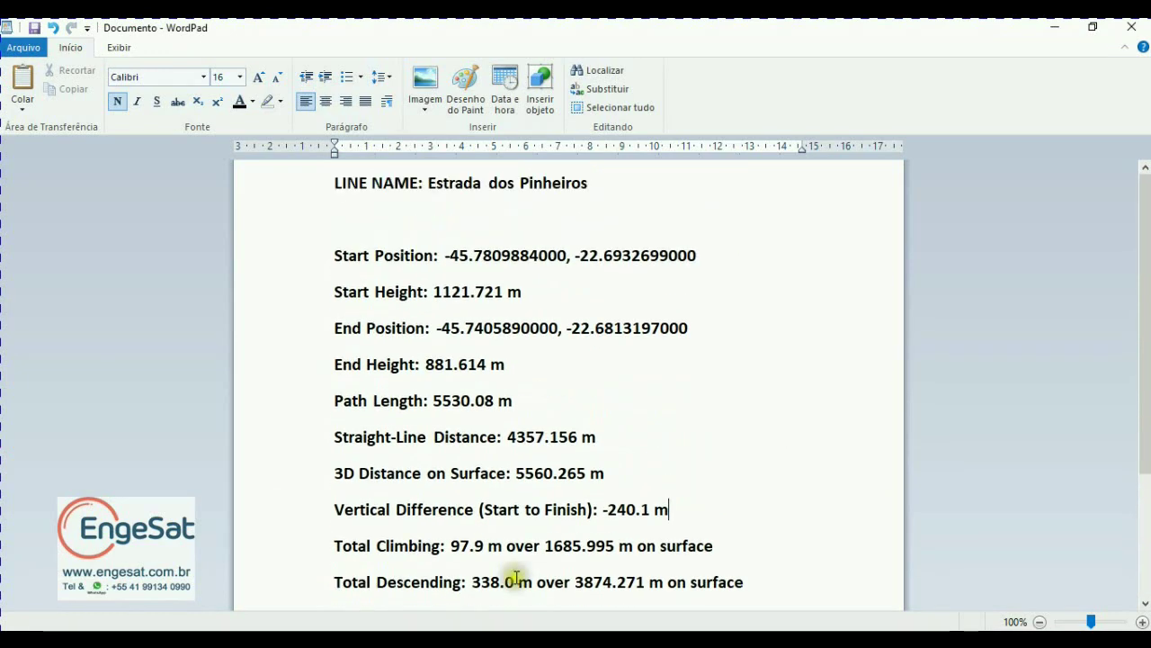
scroll(437, 234, down, 2)
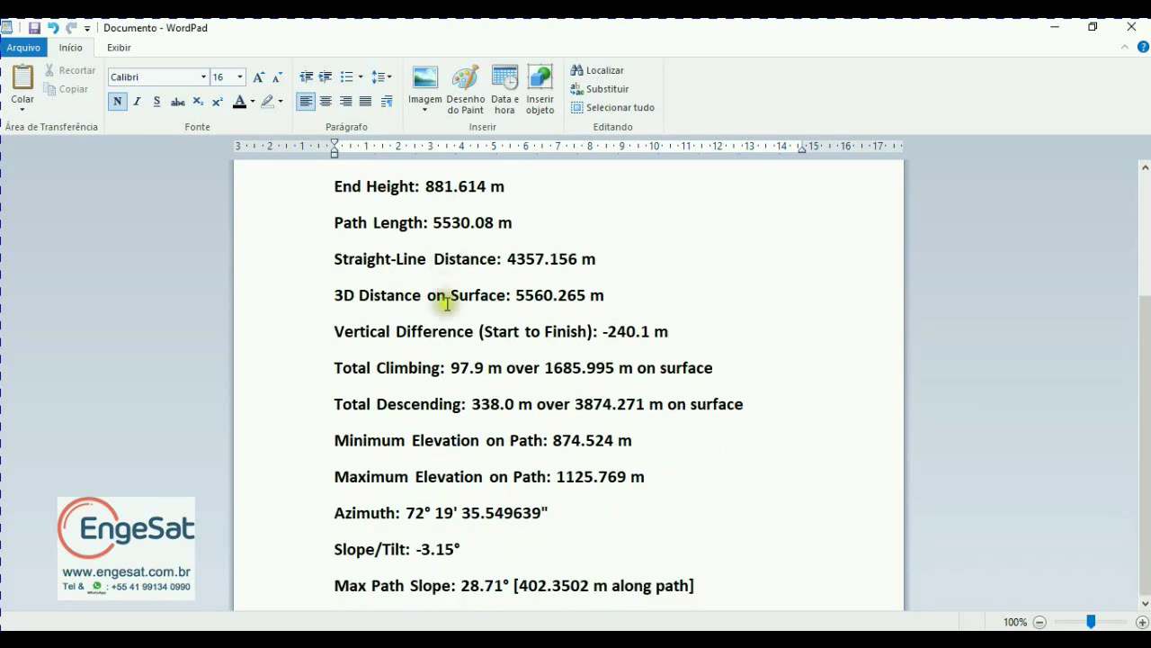
scroll(443, 382, up, 2)
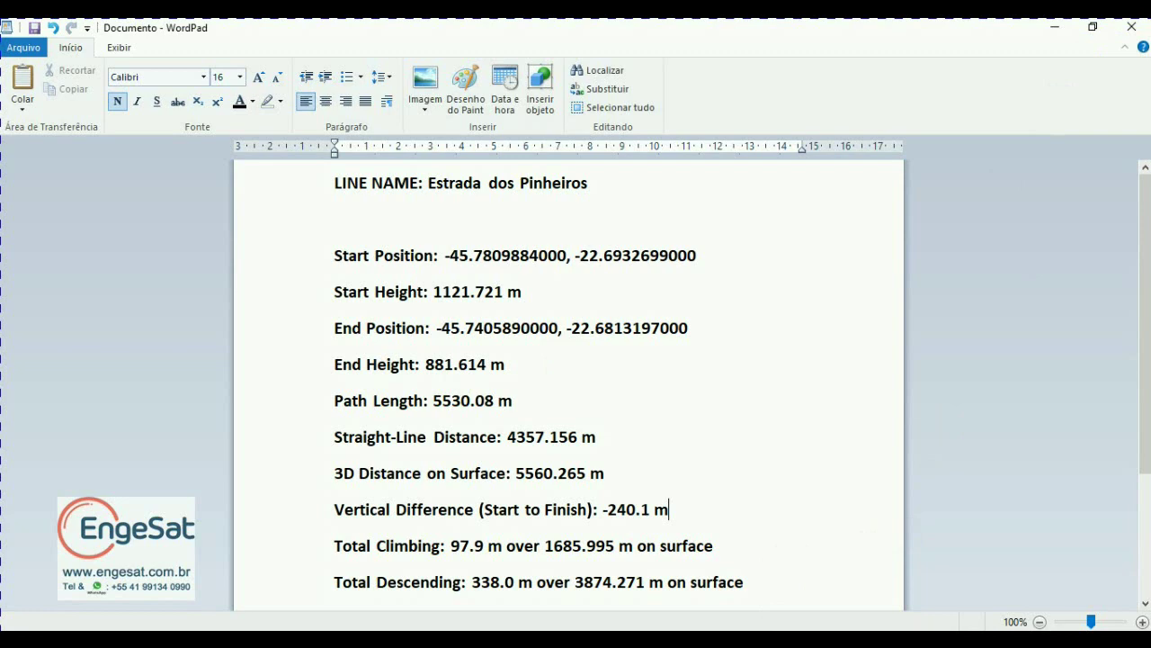
click(513, 549)
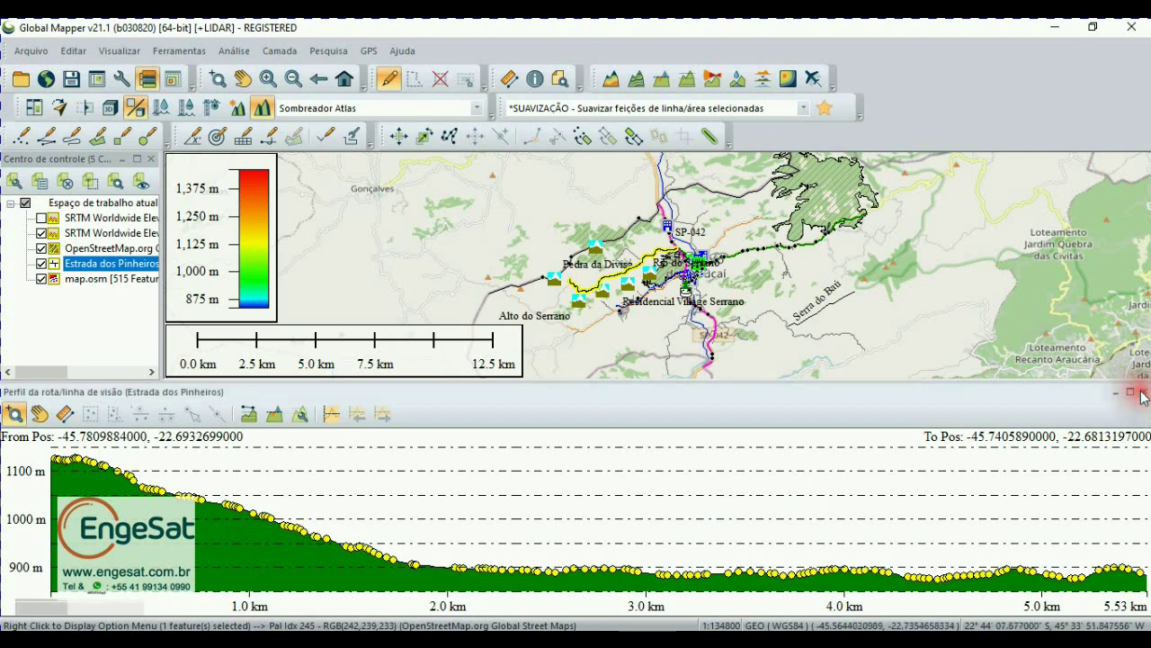
Close the path profile window and frame the map on the whole Estrada dos Pinheiros road and São Bento do Sapucaí
click(1144, 394)
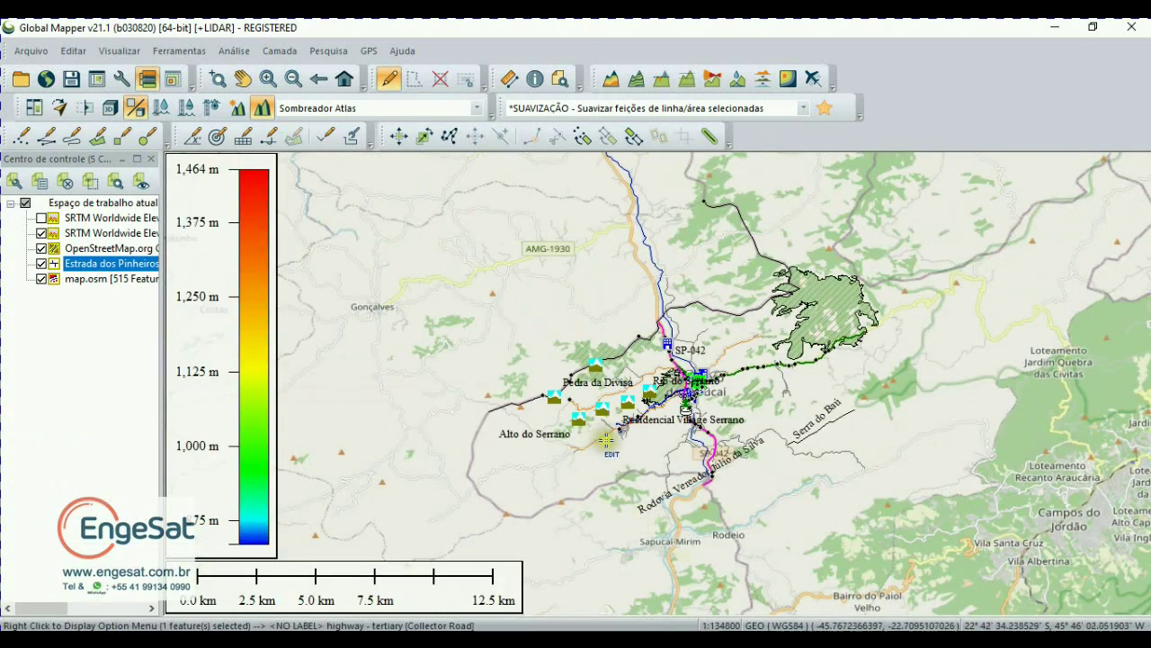
scroll(609, 416, up, 2)
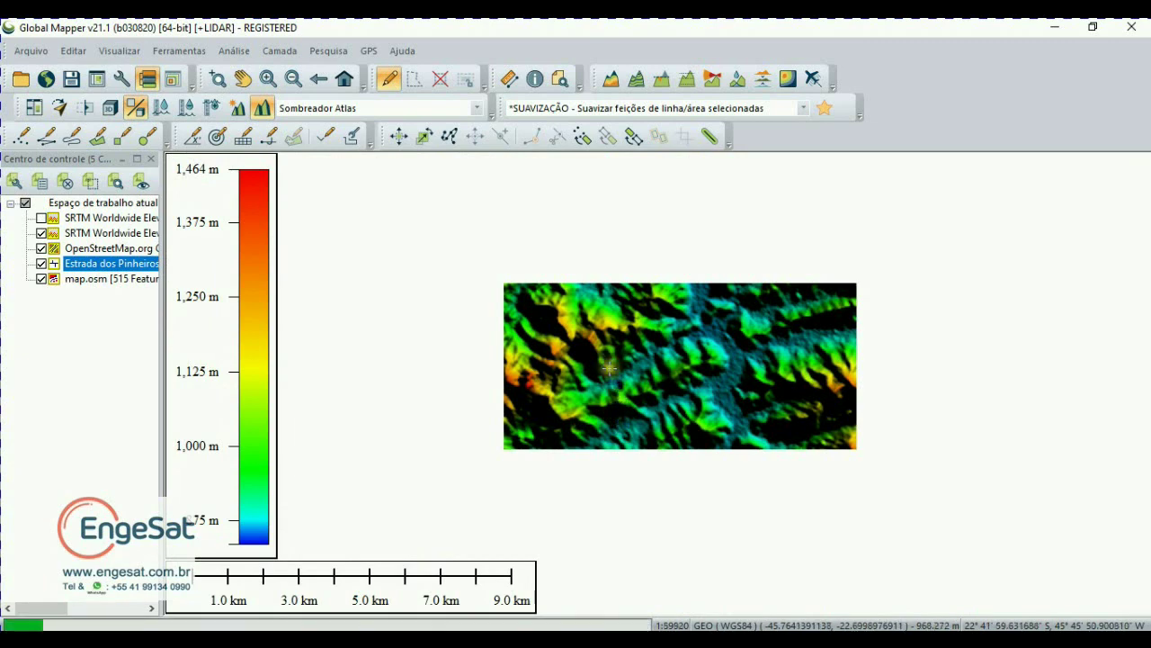
scroll(610, 362, up, 1)
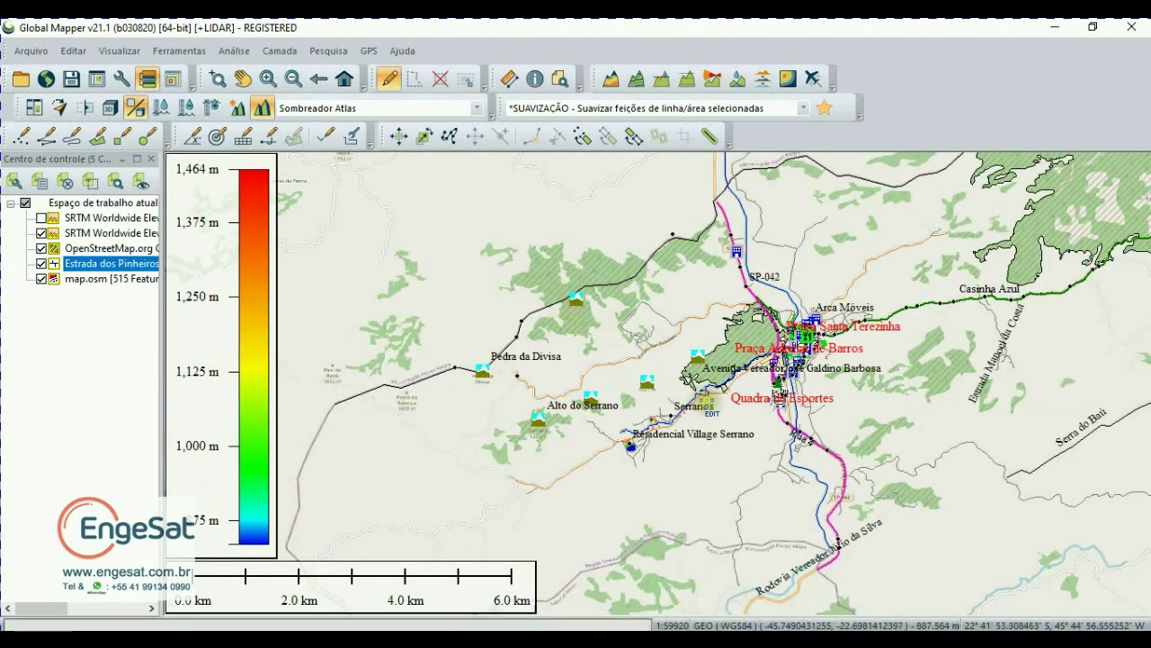
scroll(705, 387, up, 1)
scroll(710, 393, up, 1)
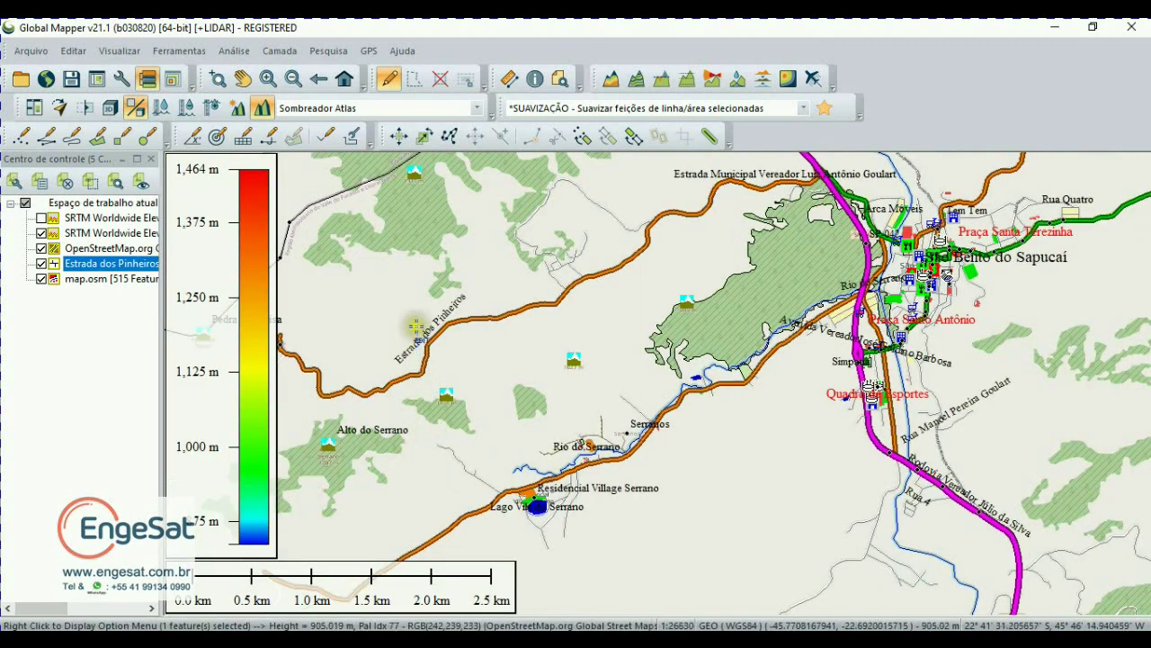
click(243, 79)
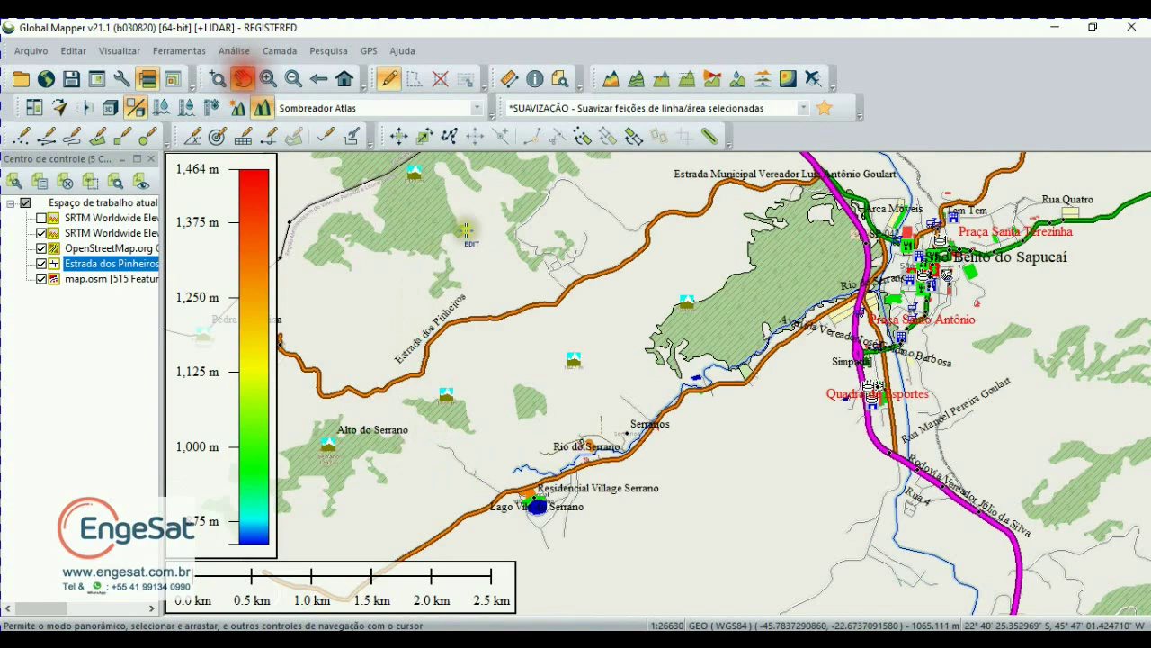
mouse_move(652, 302)
mouse_down()
mouse_move(741, 350)
mouse_move(717, 368)
mouse_up()
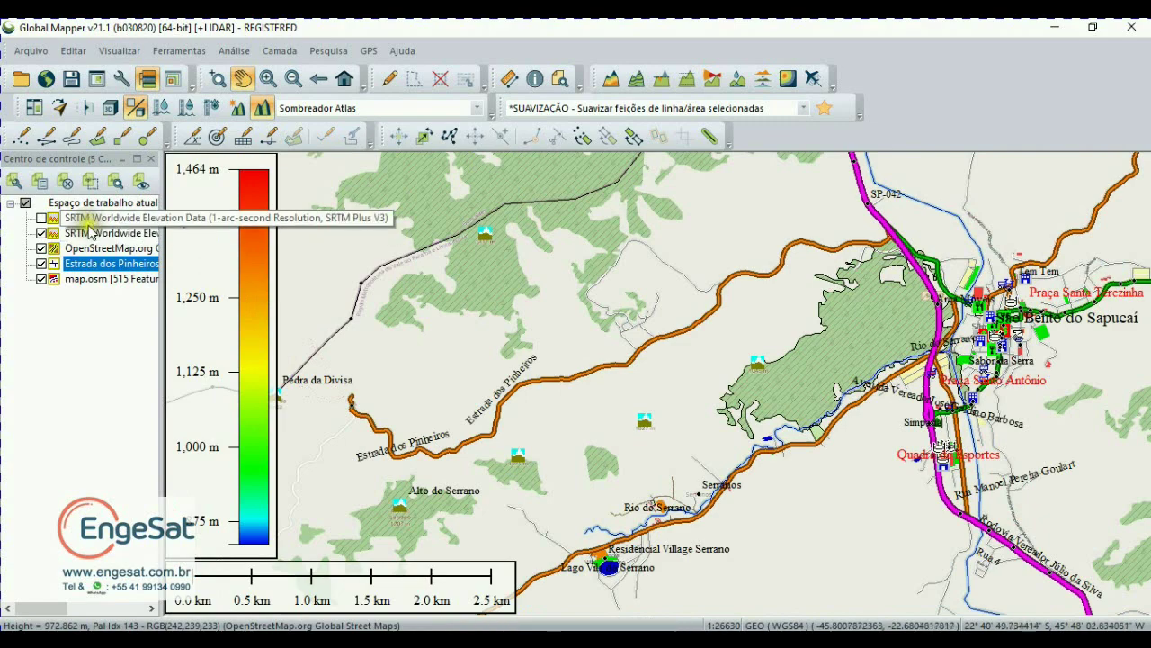
Set the translucency of the OpenStreetMap.org Global Street Maps layer to 43.9% so the terrain shows through
right_click(76, 254)
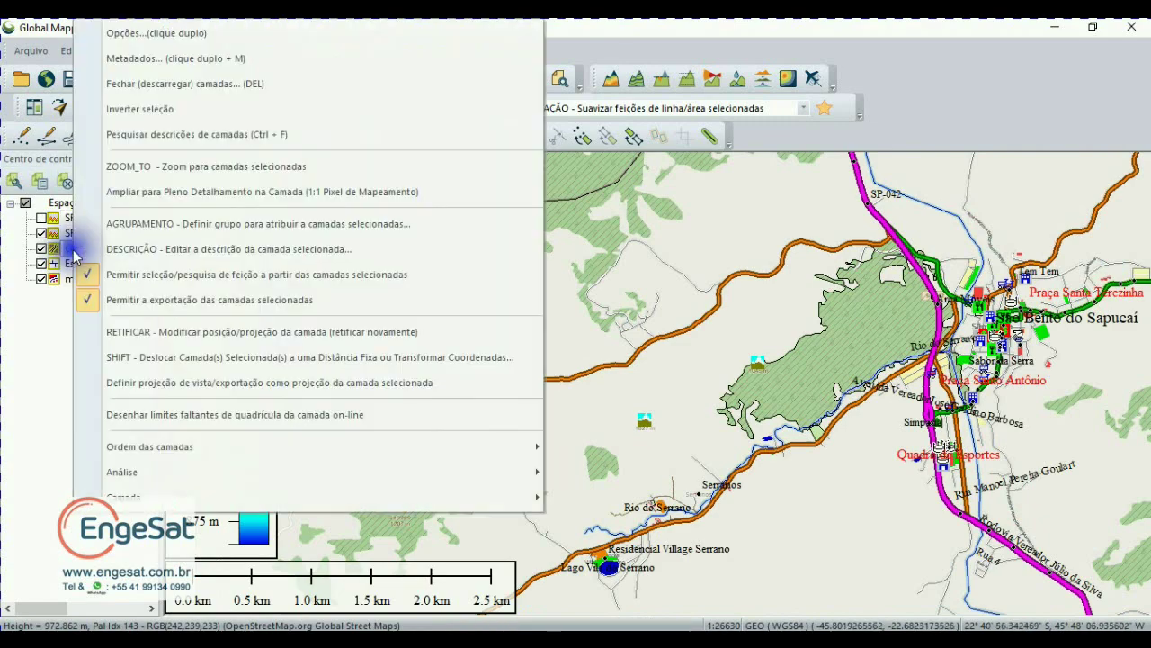
click(162, 34)
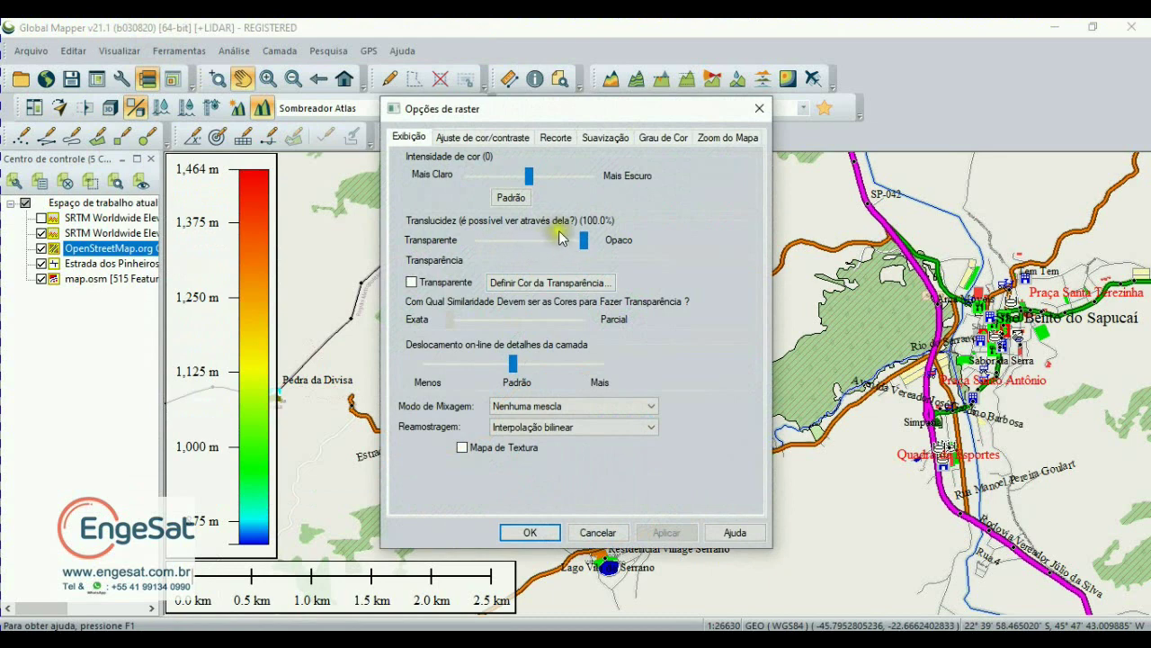
drag(583, 244, 525, 248)
click(663, 529)
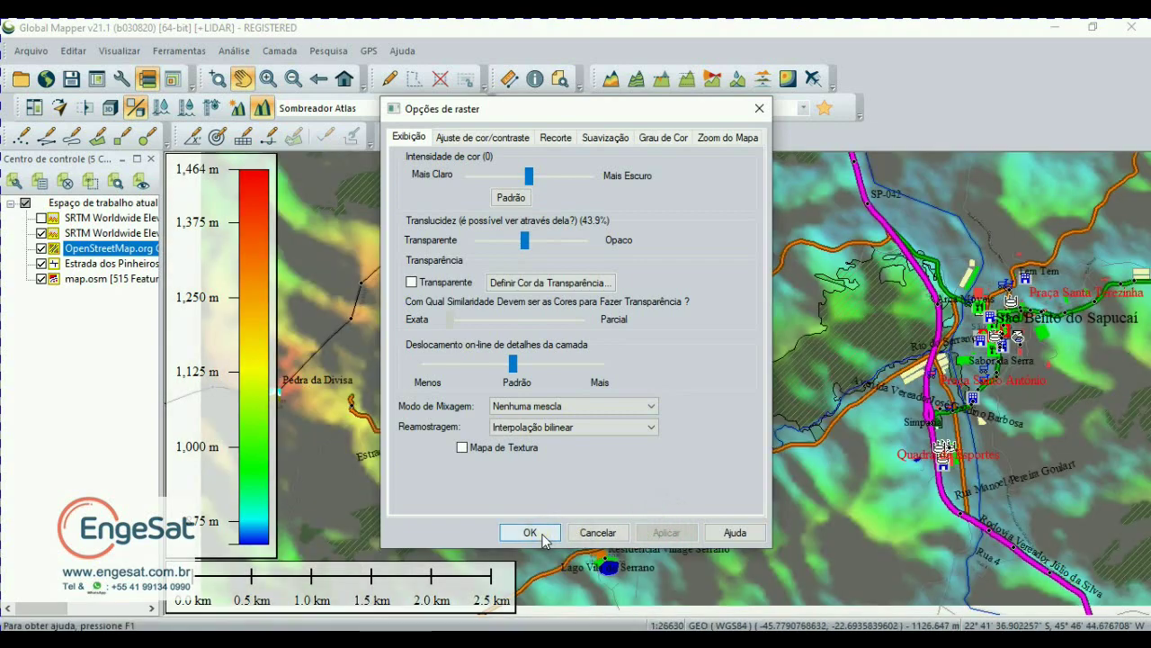
click(530, 531)
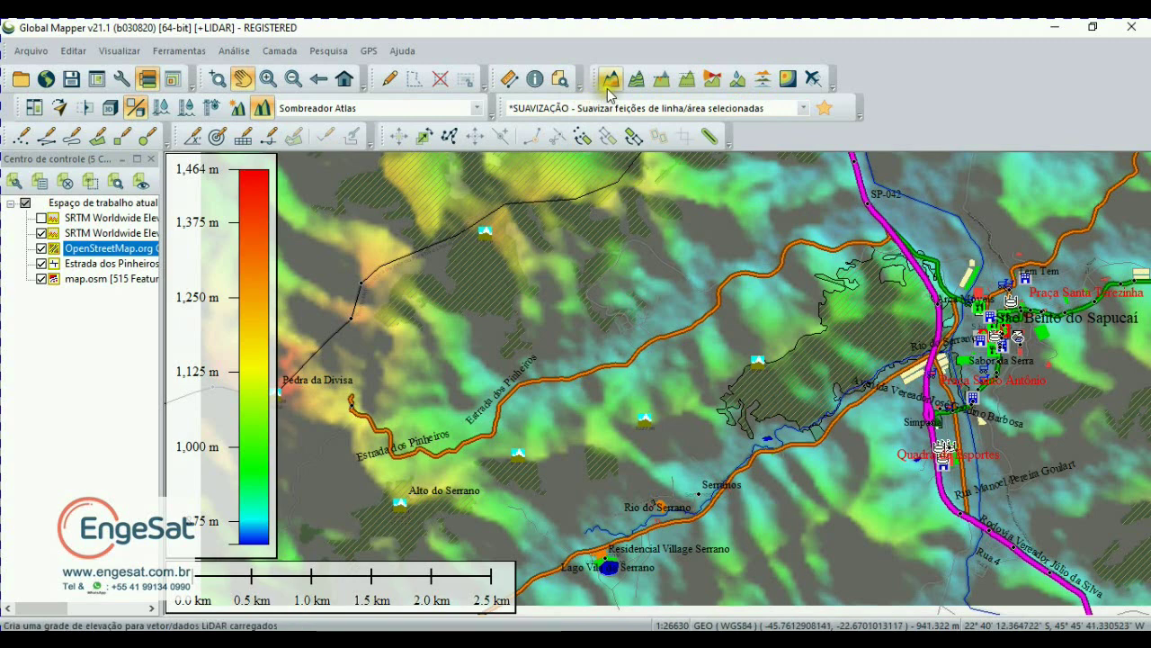
Create a straight path profile from the western end of Estrada dos Pinheiros to its SP-042 end and dock it below the map
click(686, 81)
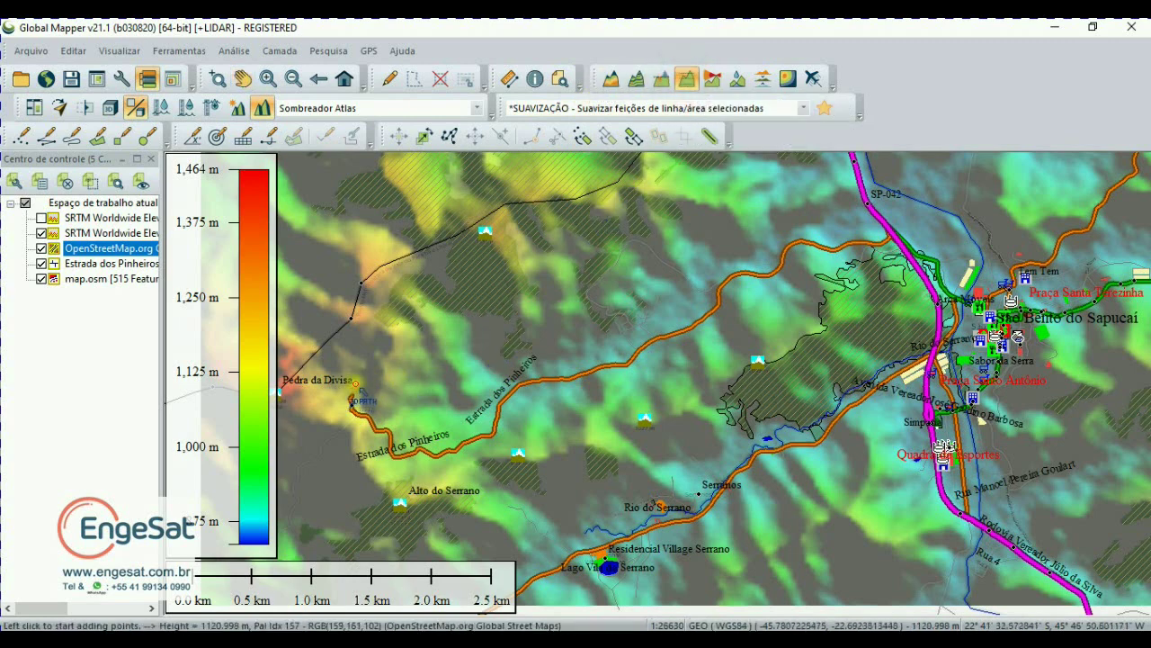
click(351, 403)
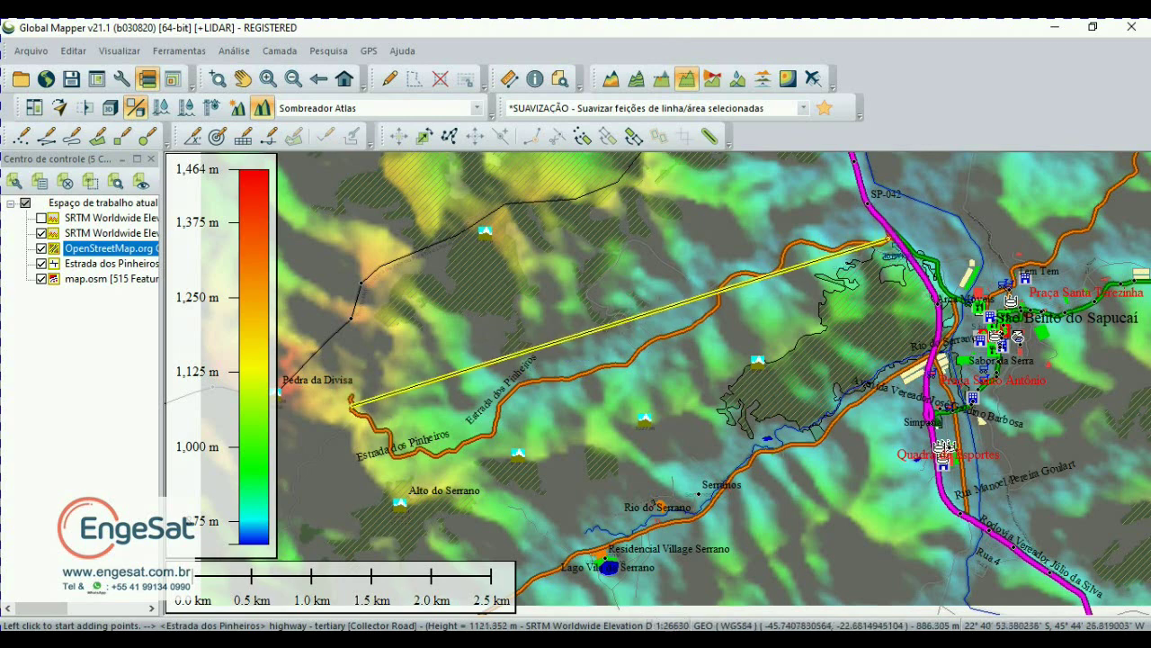
right_click(888, 240)
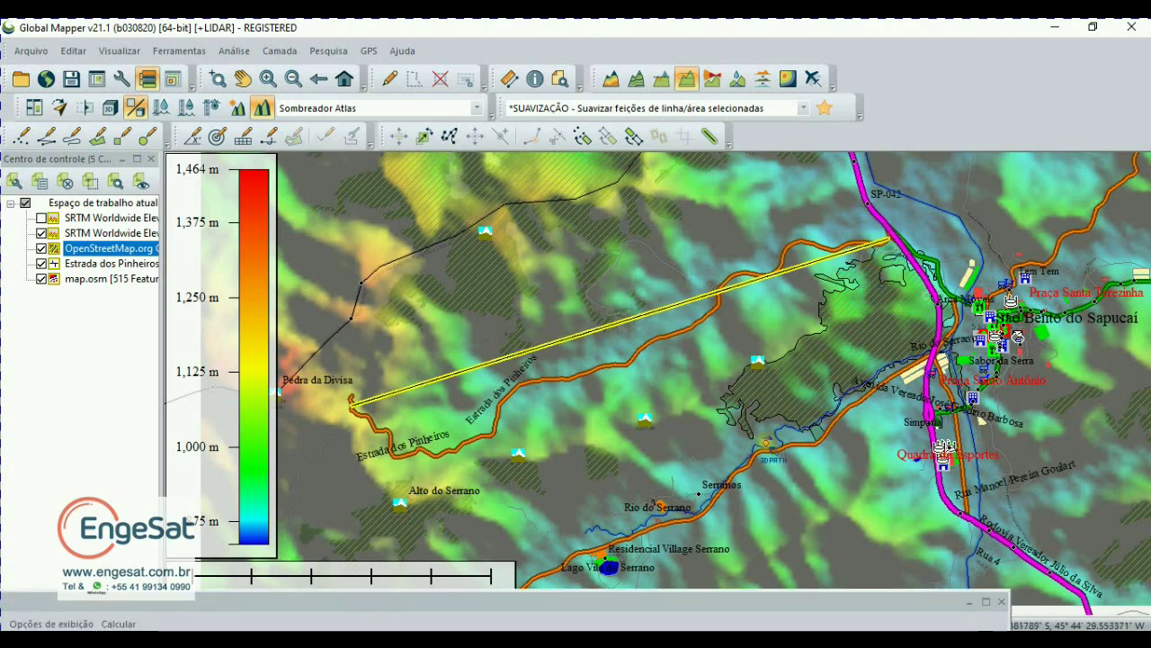
drag(584, 590, 586, 606)
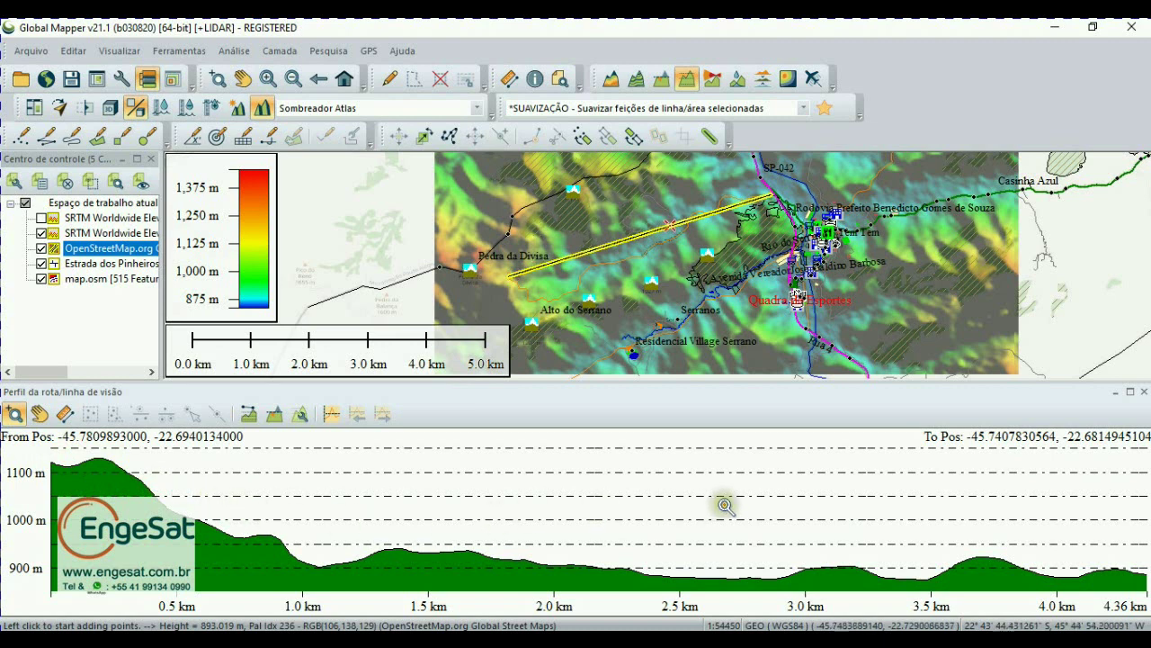
Add a line of sight to the profile, 20 m above ground at the start and 2 m at the end, ignoring Earth curvature
mouse_move(1107, 544)
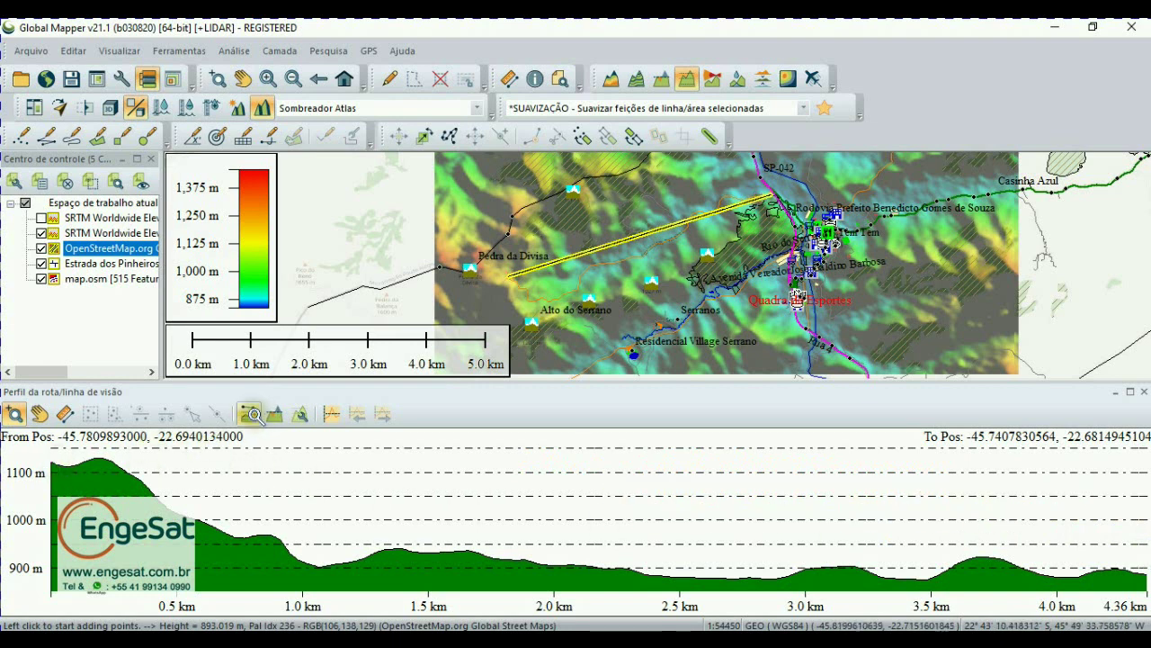
click(250, 415)
click(250, 415)
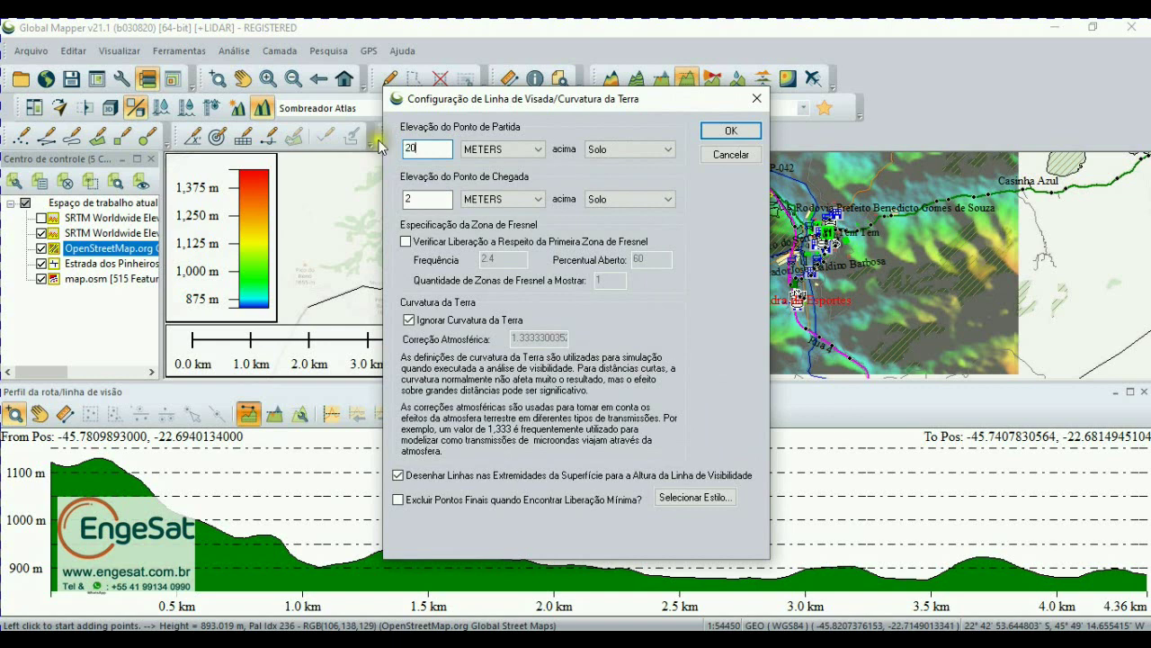
drag(411, 197, 391, 196)
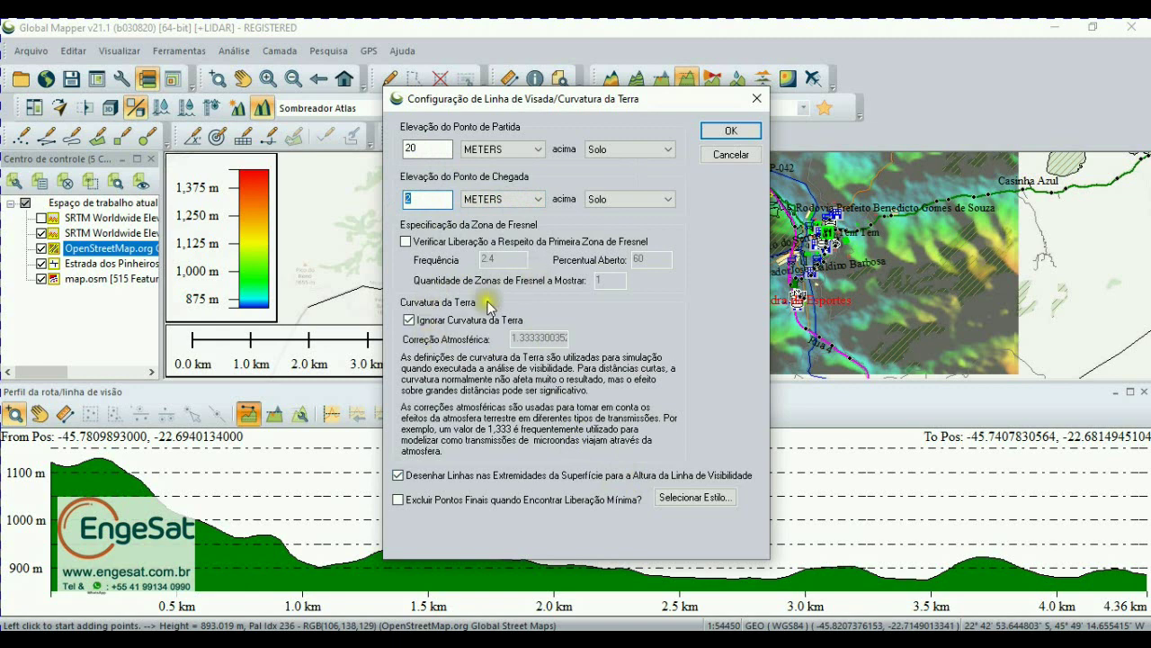
click(409, 320)
click(409, 320)
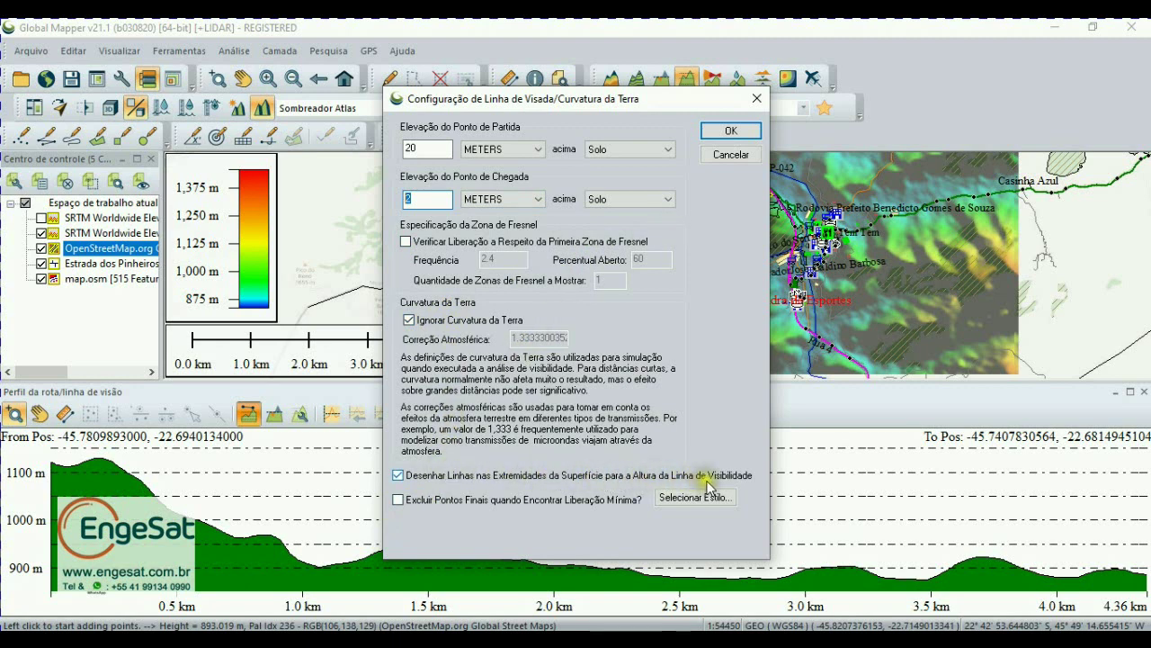
click(731, 131)
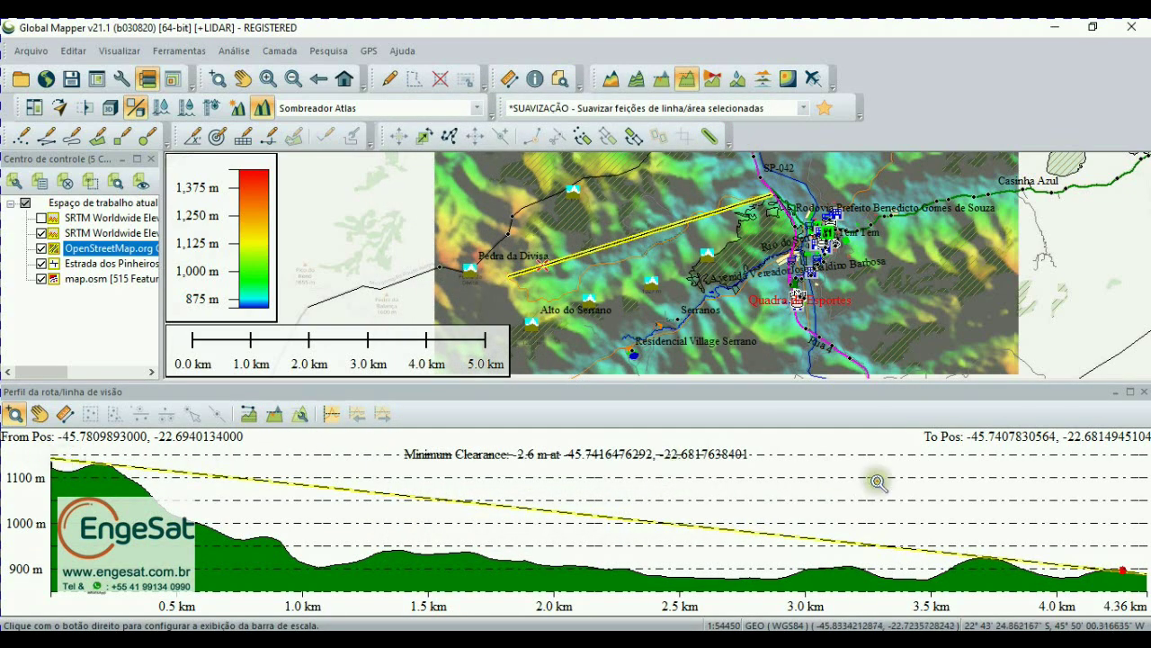
Examine the line of sight over the first summit and around the minimum clearance point near the end of the profile
click(1068, 539)
click(503, 562)
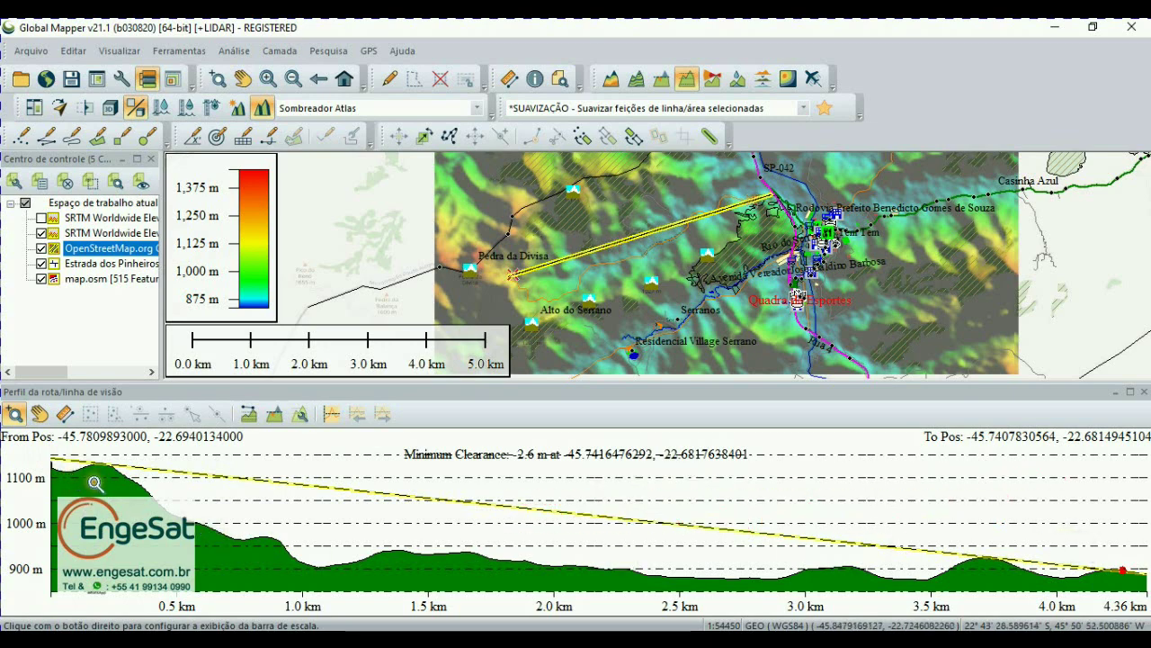
click(87, 455)
drag(87, 454, 117, 469)
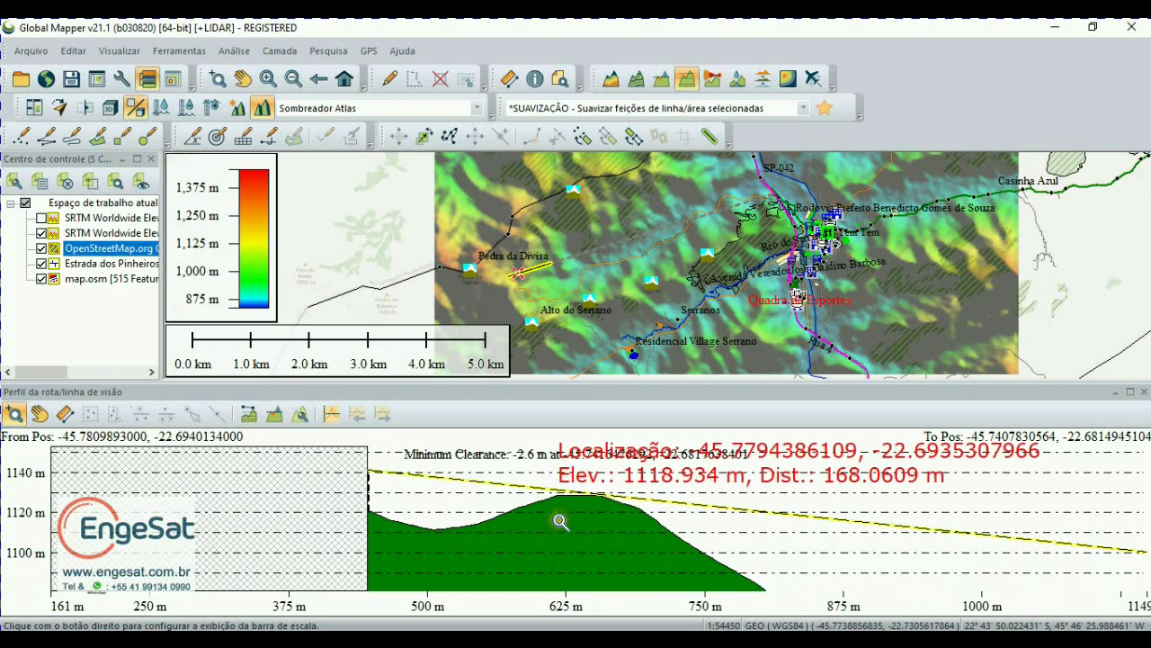
scroll(565, 521, down, 3)
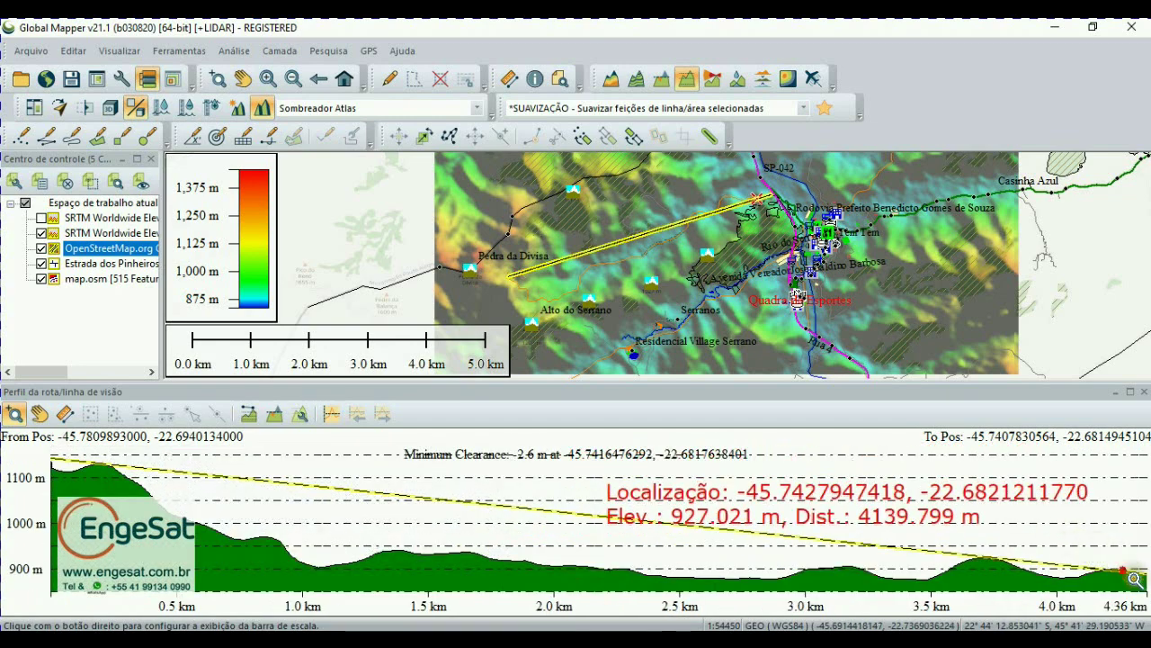
scroll(1130, 583, up, 3)
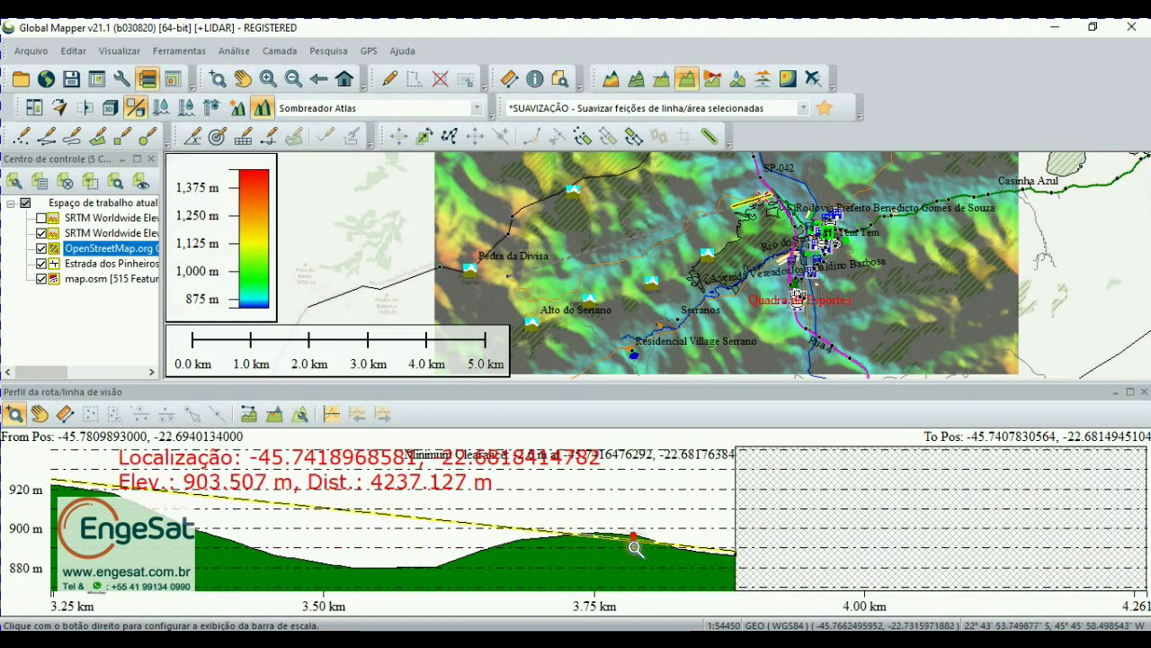
scroll(665, 558, up, 3)
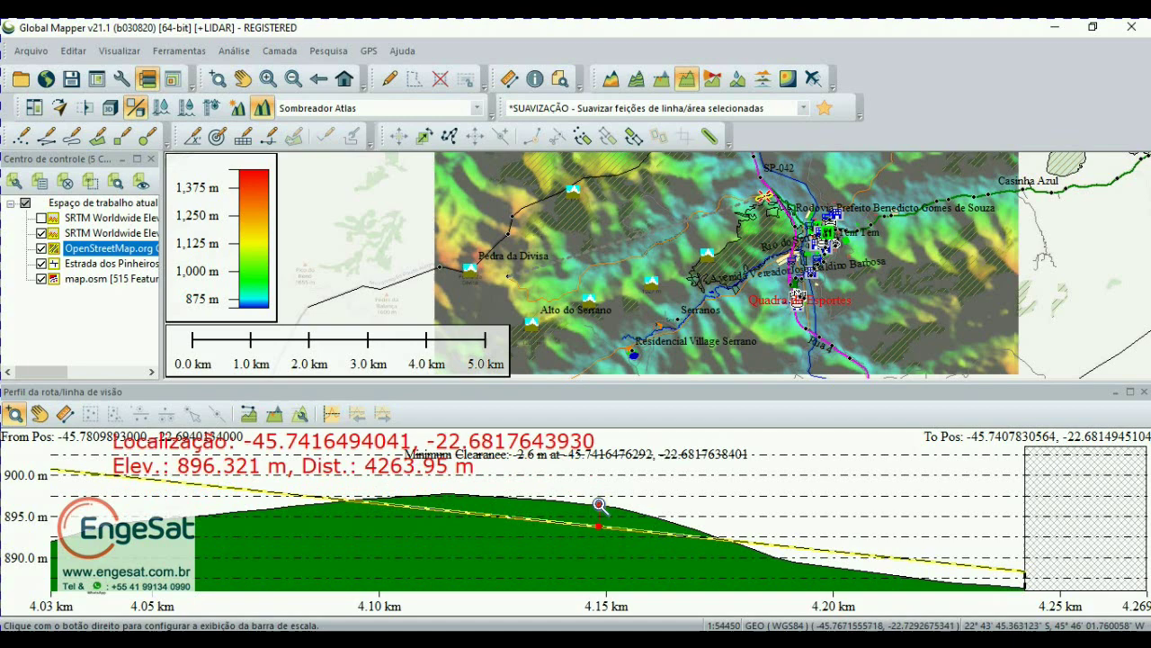
scroll(862, 521, down, 3)
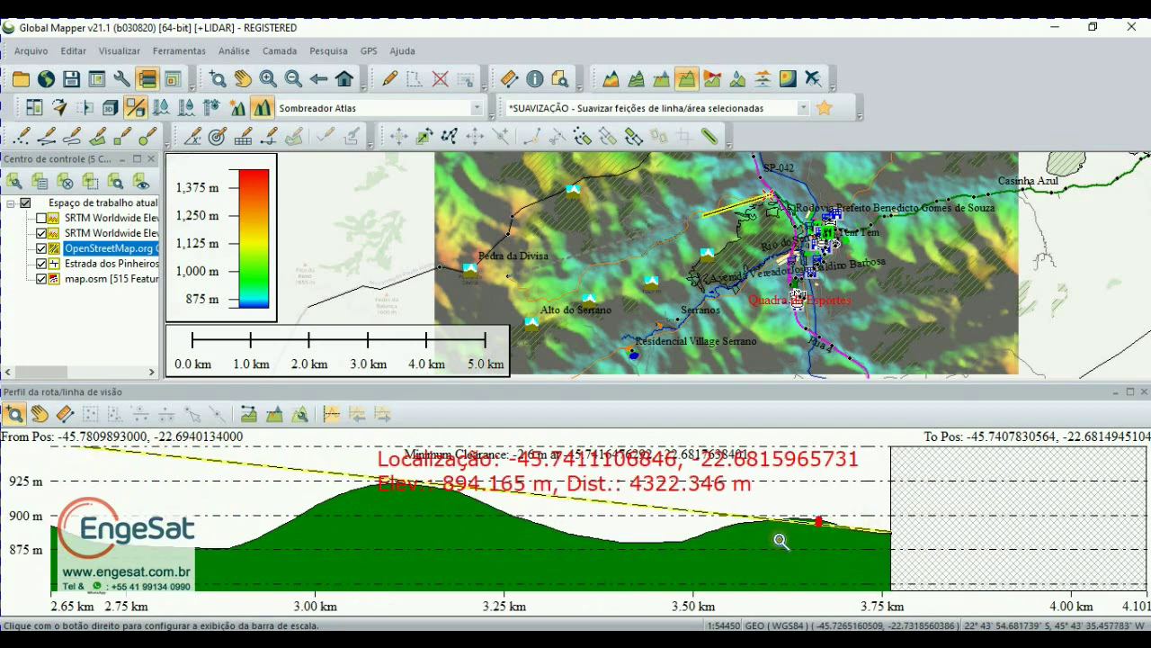
scroll(781, 541, down, 3)
scroll(604, 536, down, 3)
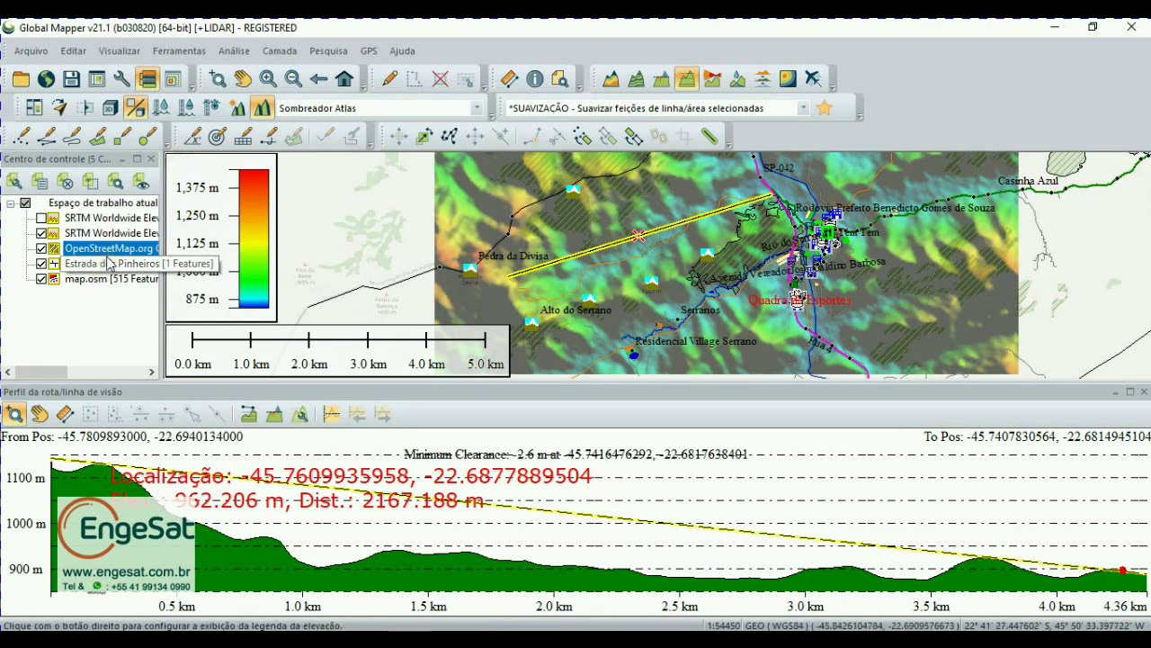
Hide the map.osm, Estrada dos Pinheiros and visible SRTM elevation layers, and dismiss the missing elevation data warning
click(41, 279)
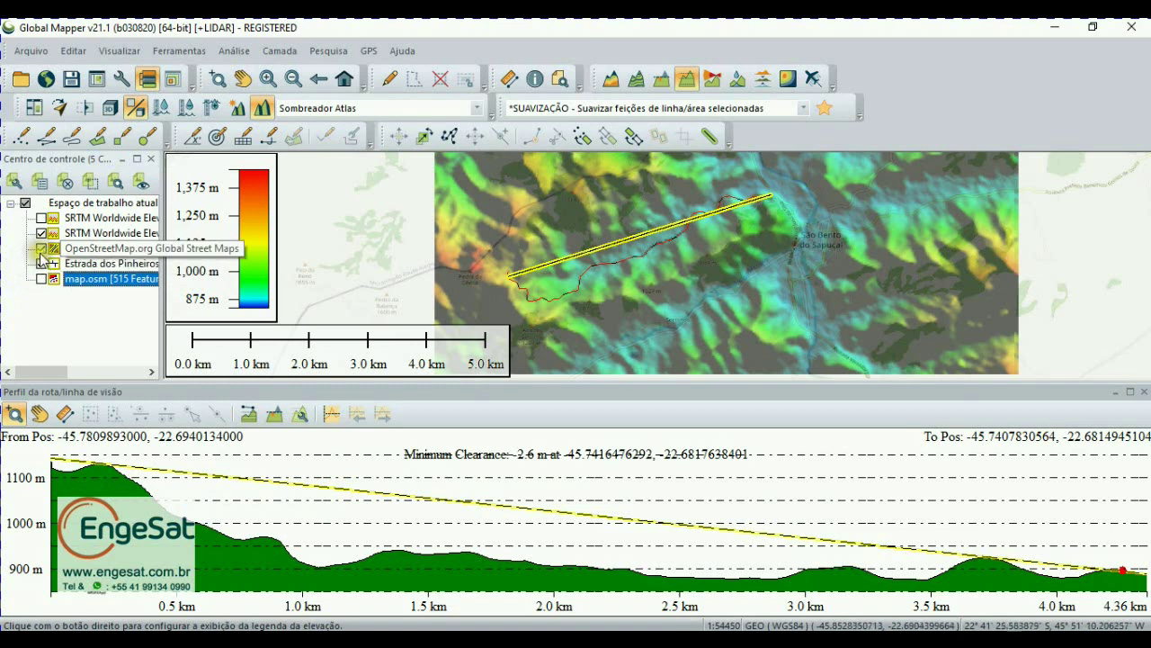
click(41, 263)
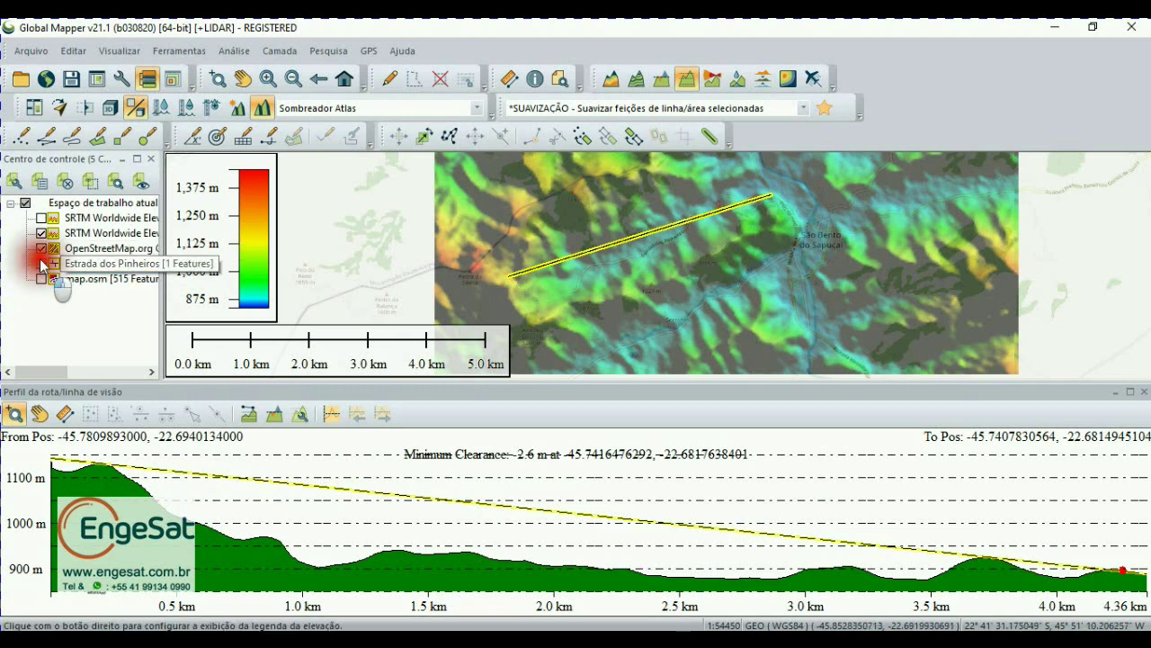
click(42, 233)
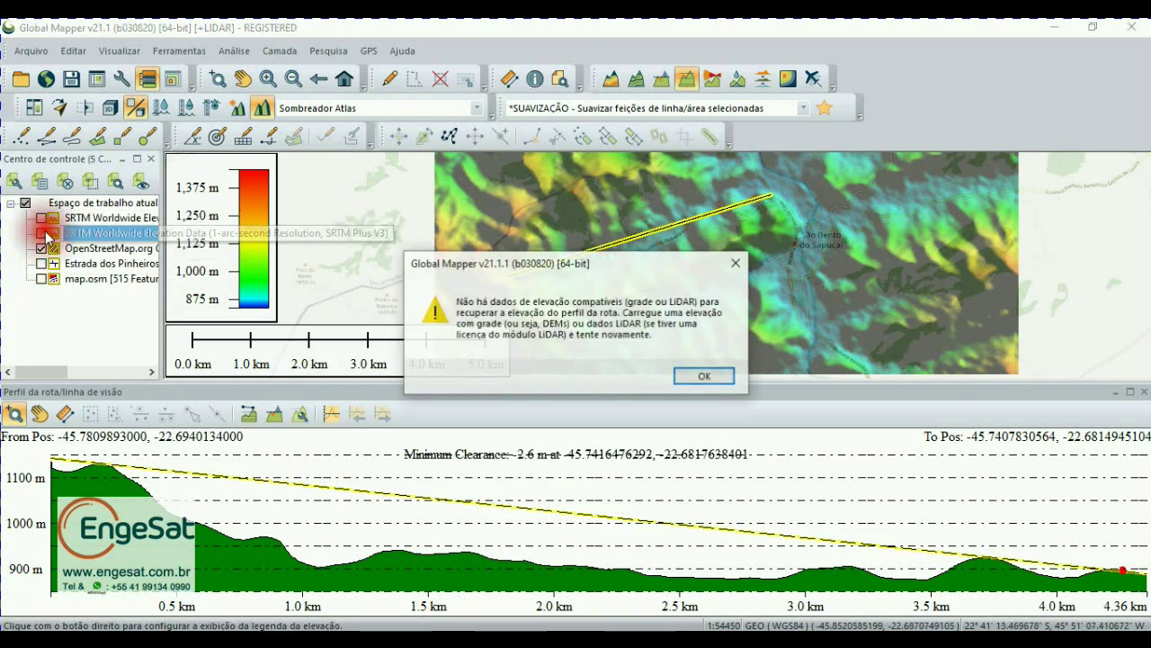
click(703, 376)
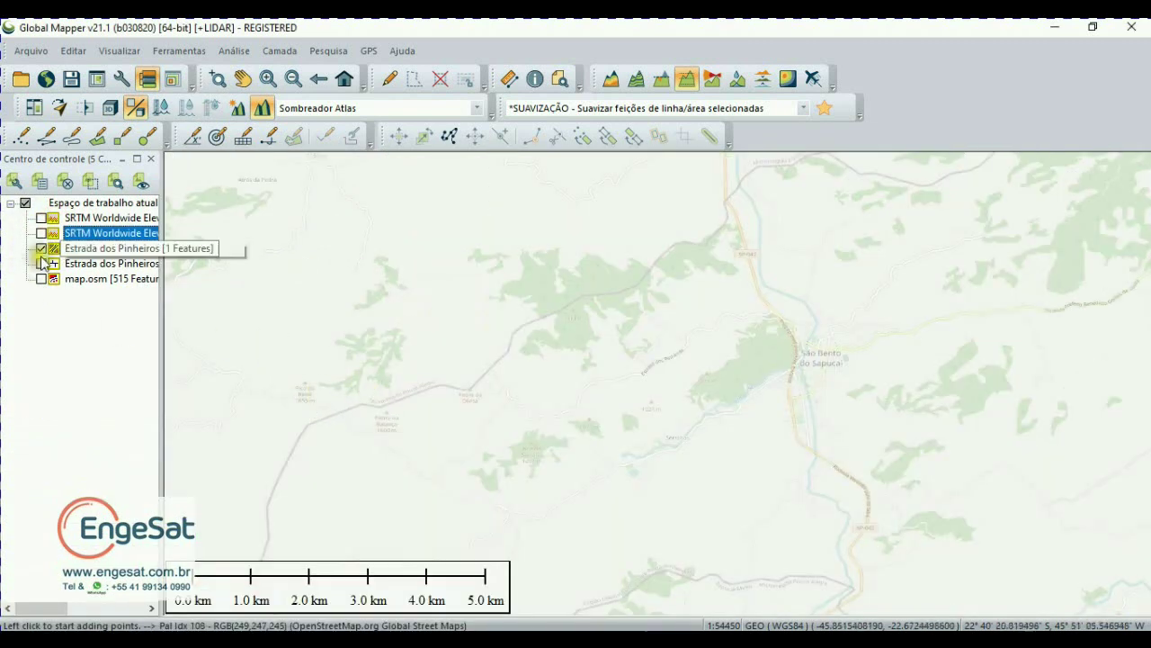
Set the translucency of the OpenStreetMap.org Global Street Maps layer to 100% so it is fully opaque
double_click(79, 251)
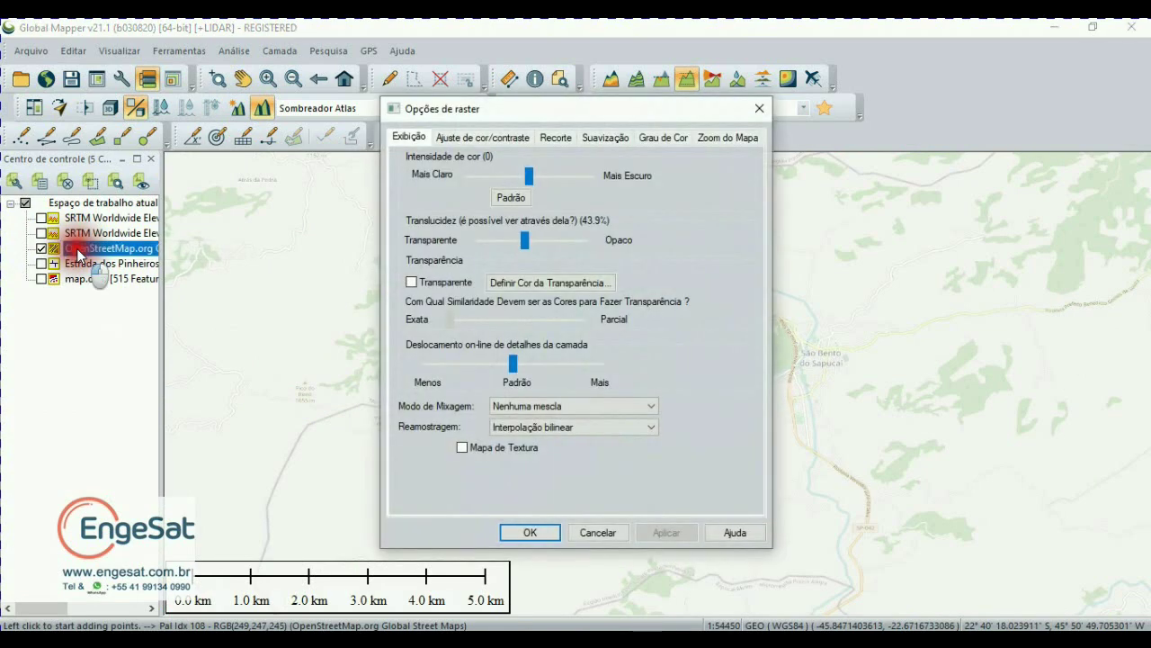
drag(525, 241, 612, 258)
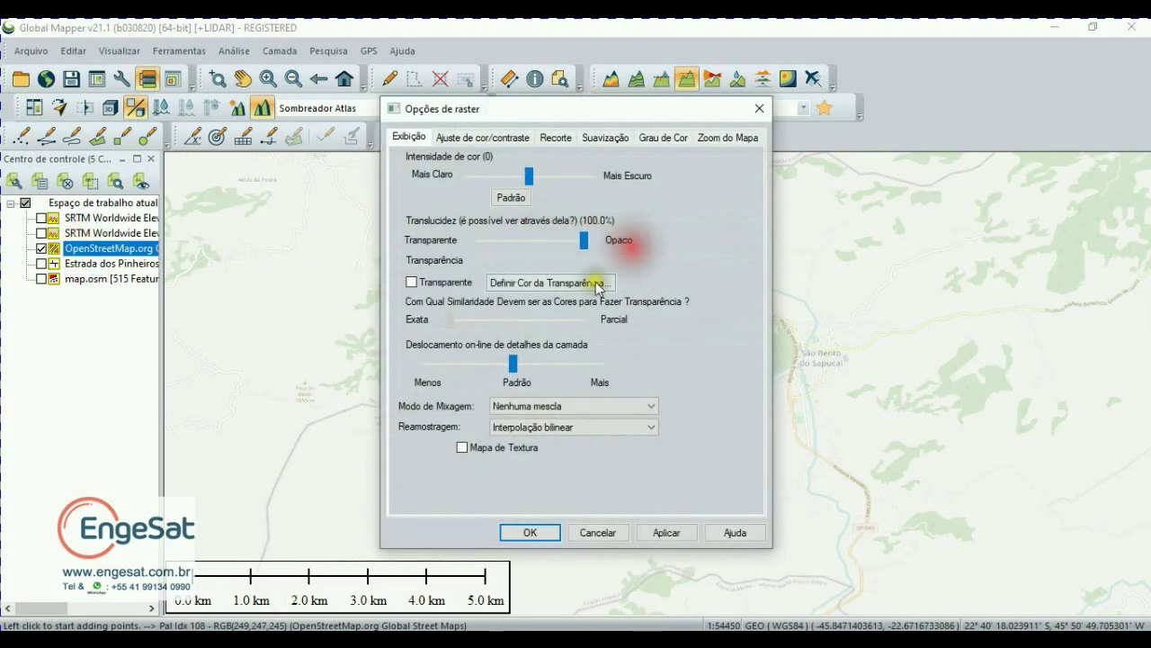
click(669, 531)
click(530, 533)
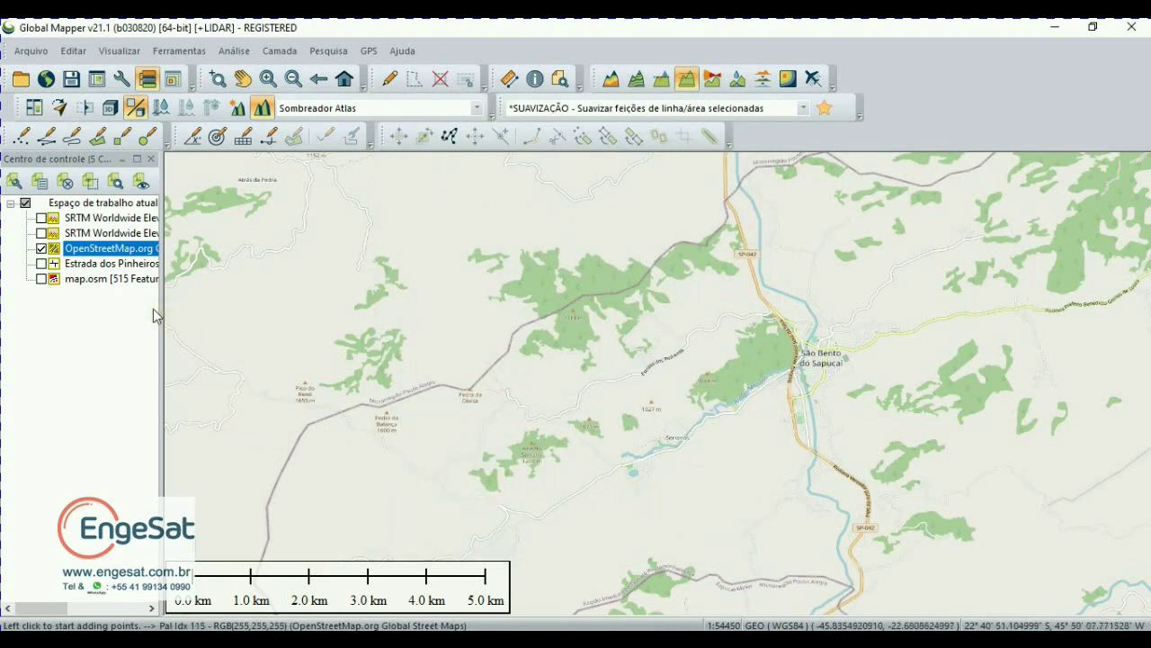
Show the Estrada dos Pinheiros and map.osm layers again over the street map and select the map.osm layer
click(42, 263)
click(41, 279)
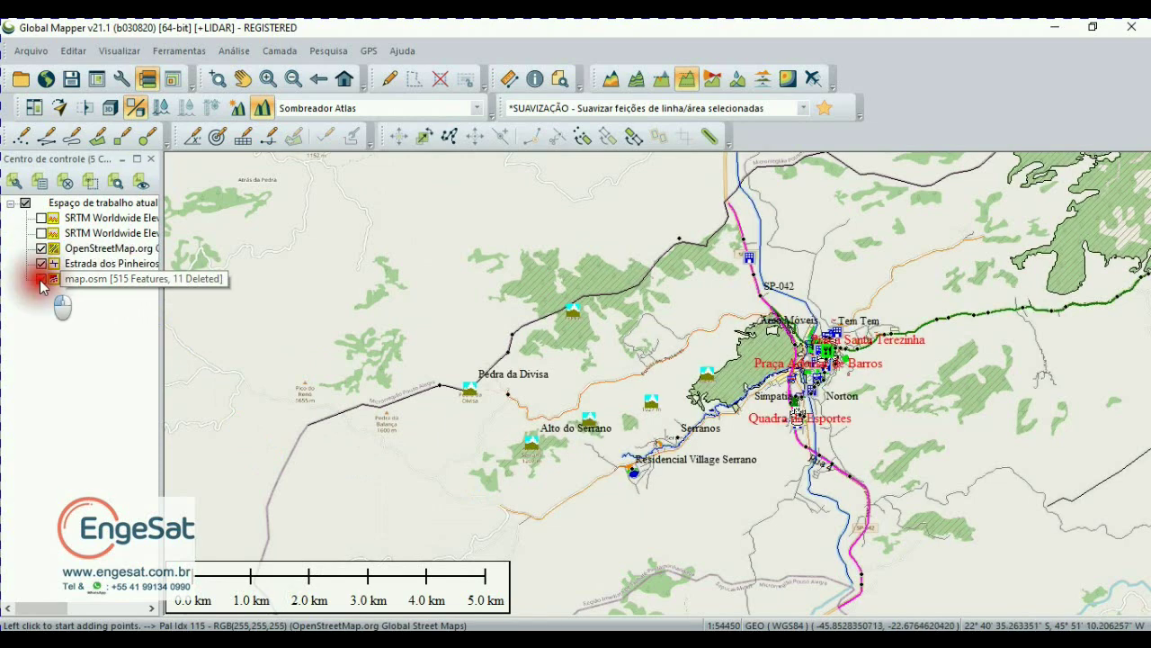
click(81, 278)
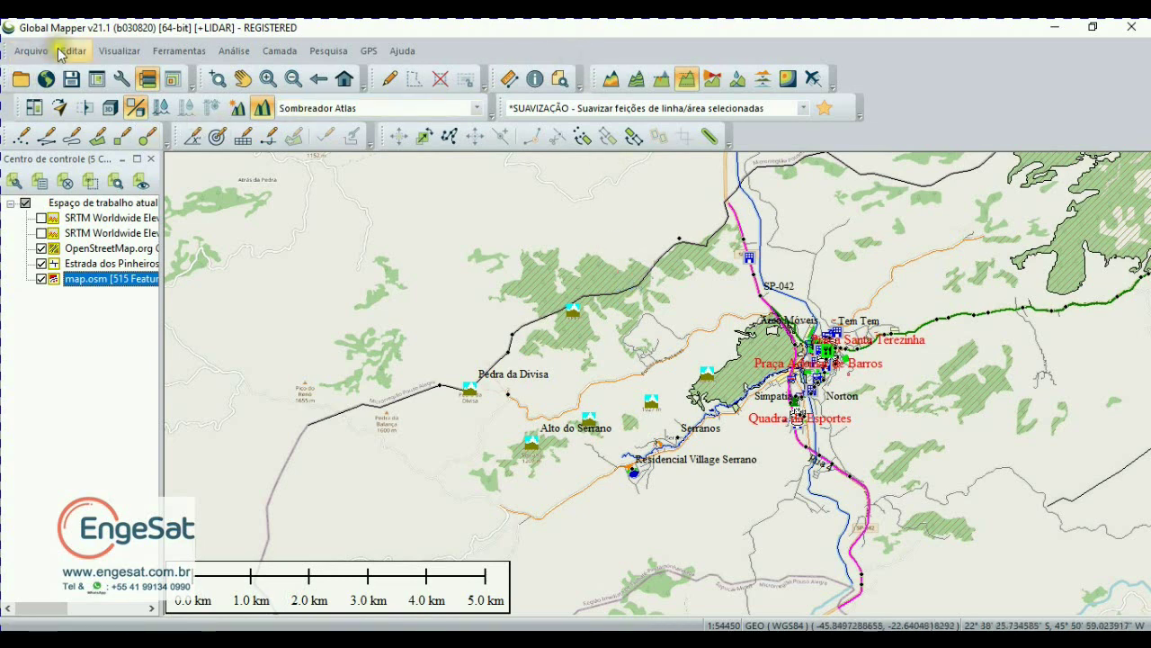
click(122, 79)
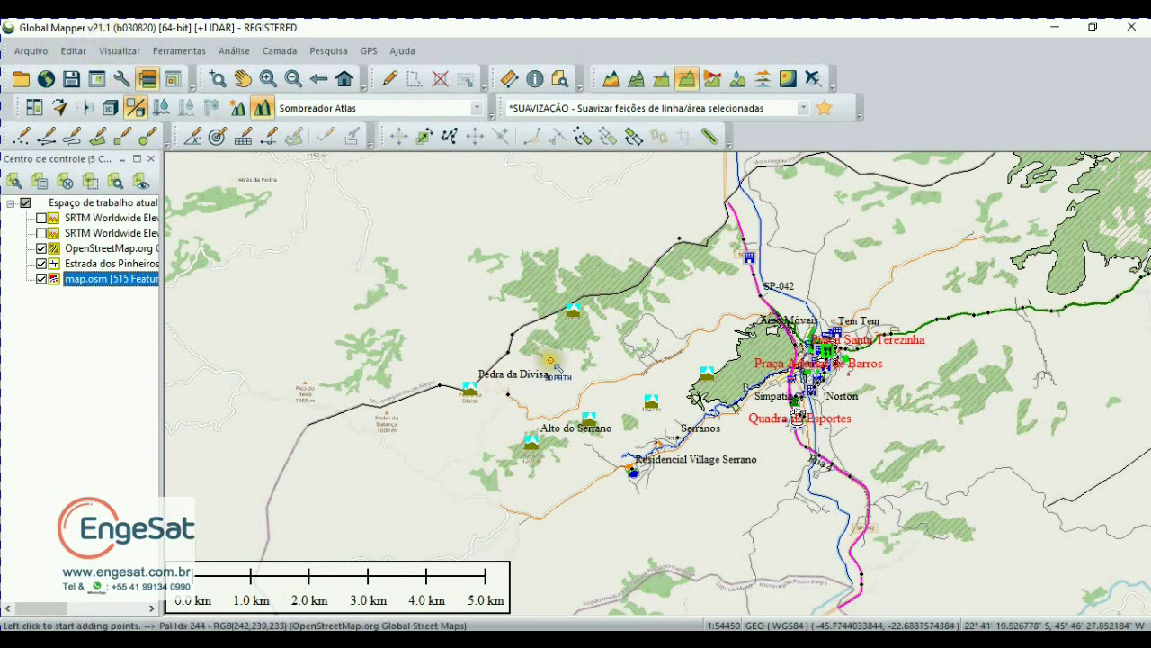